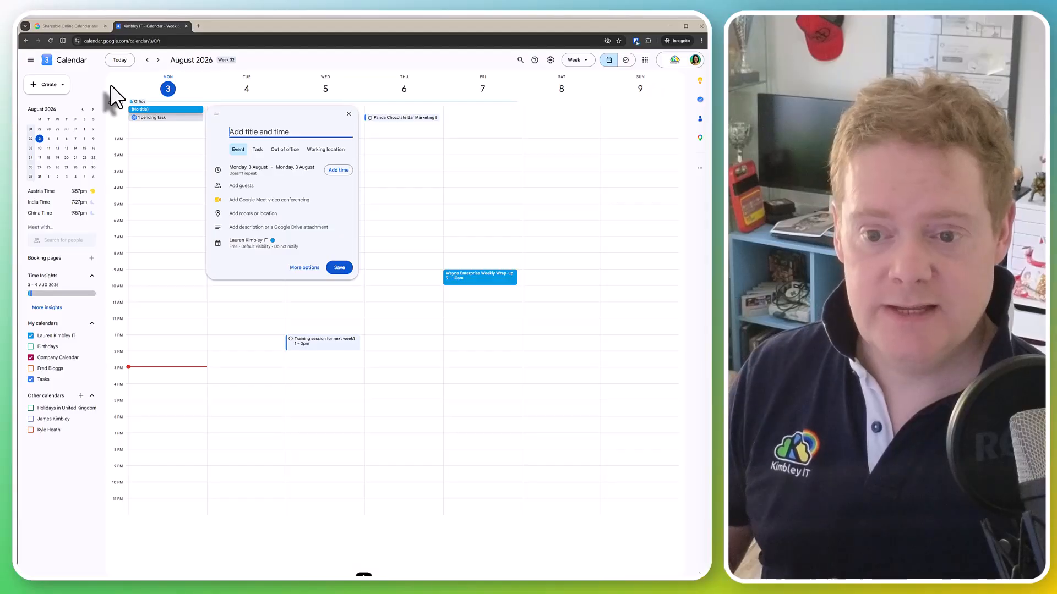
Discard the untitled all-day draft event on Monday, 3 August and view the entry types that can be created
{"action": "key", "text": "Escape"}
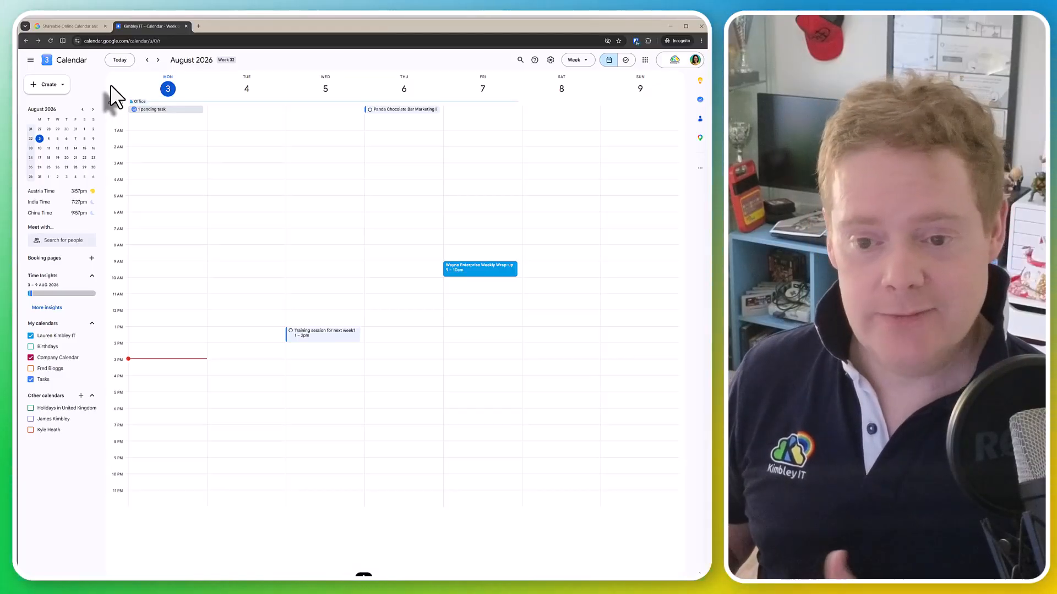
{"action": "left_click", "coordinate": [59, 84]}
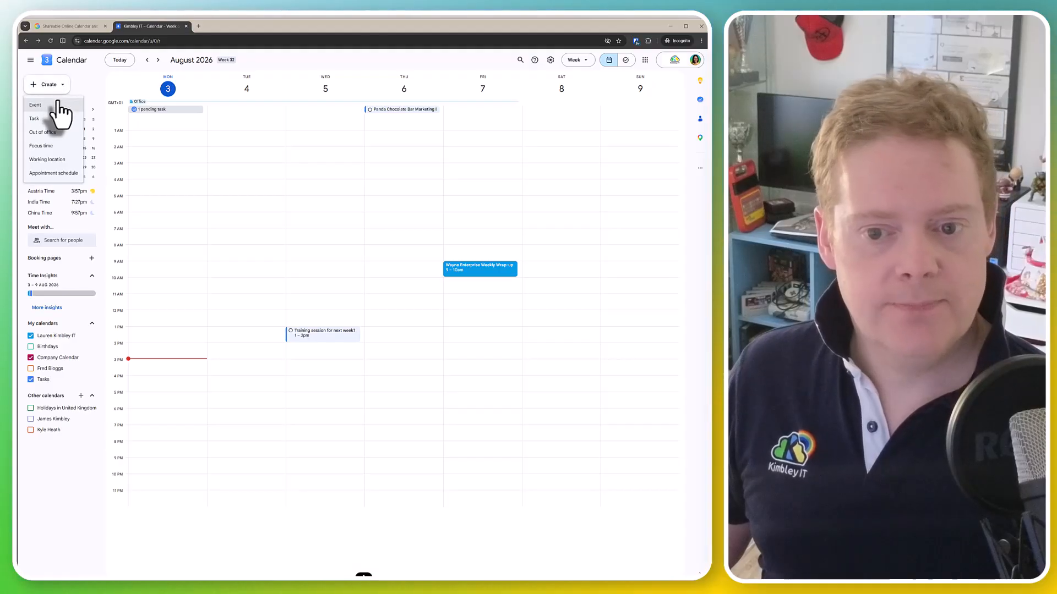
{"action": "left_click", "coordinate": [108, 87]}
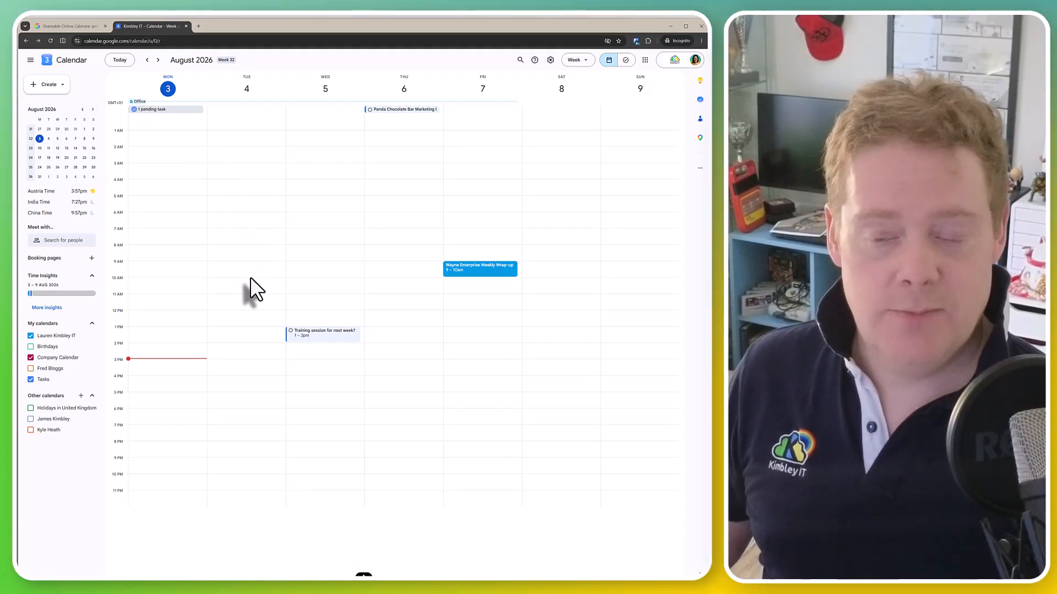
Create an event titled "Test Event" on Tuesday, 4 August from 10:00am to 11:30am
{"action": "left_click_drag", "start_coordinate": [252, 278], "coordinate": [251, 302]}
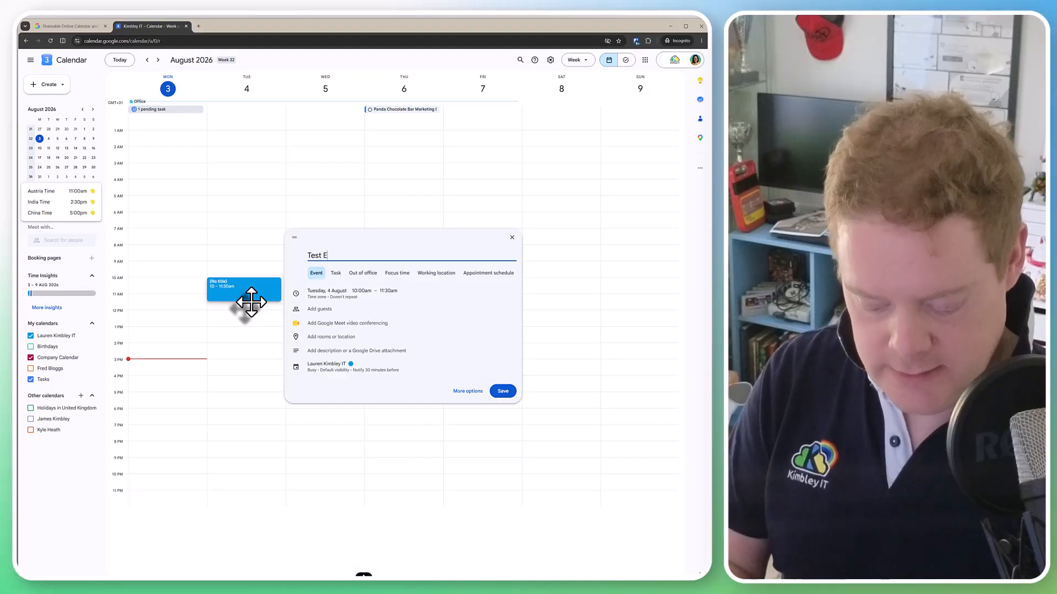
{"action": "type", "text": "Test Evet"}
{"action": "key", "text": "BackSpace"}
{"action": "type", "text": "nt"}
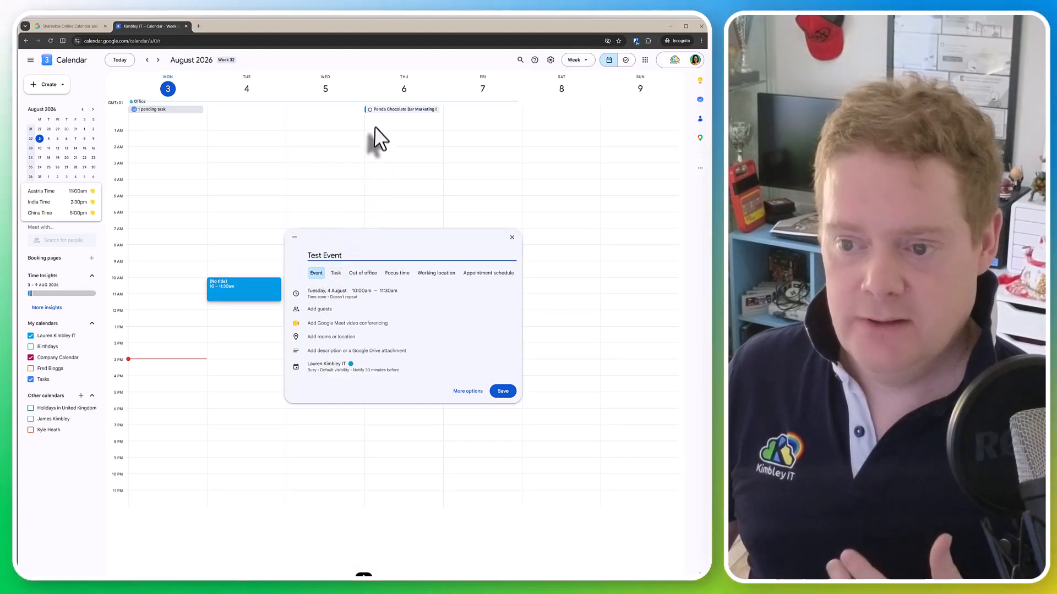
Examine the Focus time and Working location options for the new entry and return its type to Event
{"action": "mouse_move", "coordinate": [372, 111]}
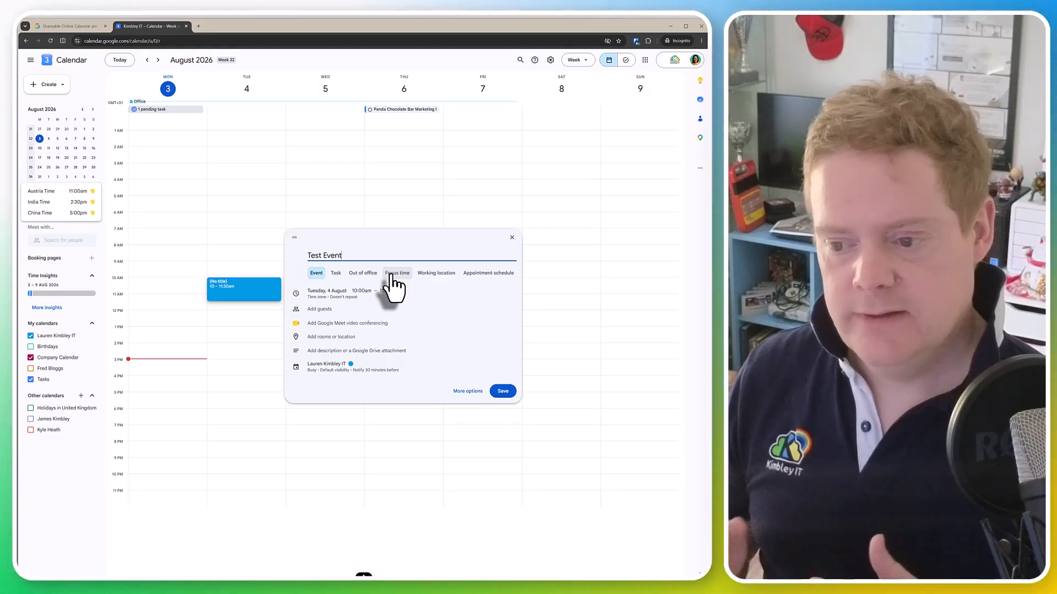
{"action": "left_click", "coordinate": [392, 278]}
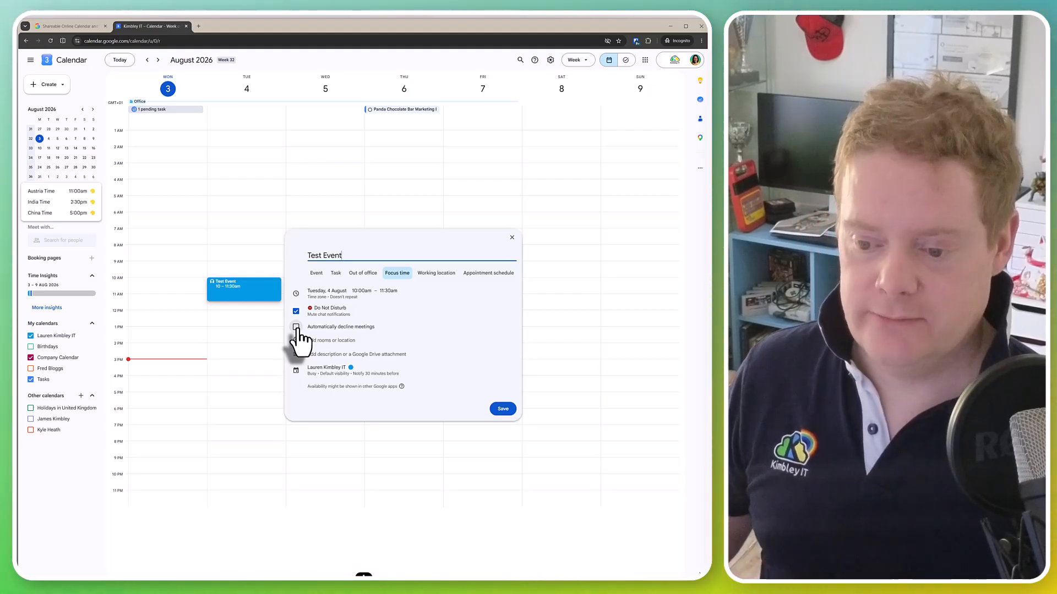
{"action": "left_click", "coordinate": [436, 274]}
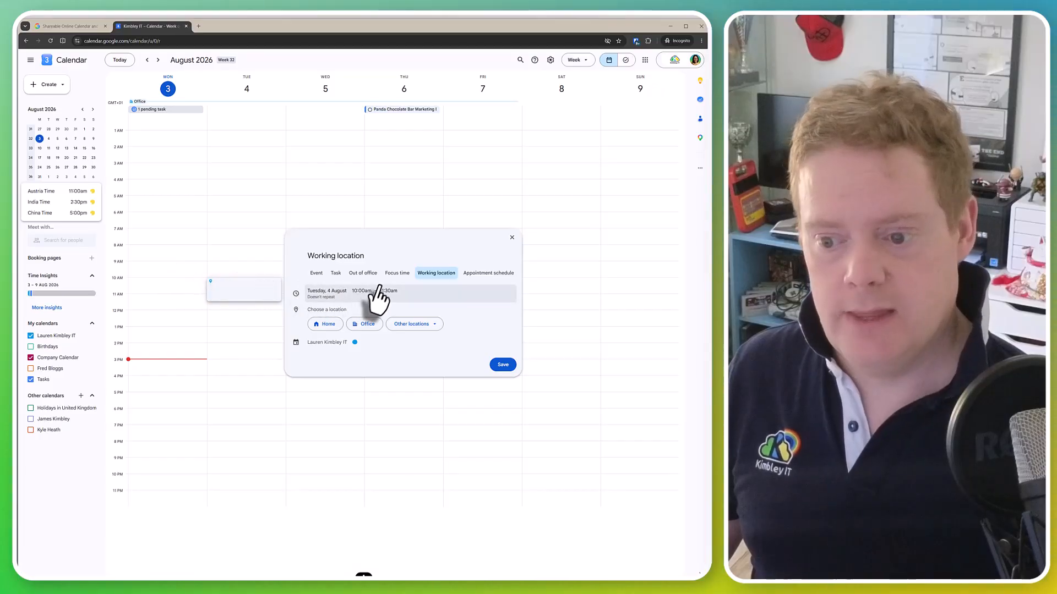
{"action": "left_click", "coordinate": [316, 274]}
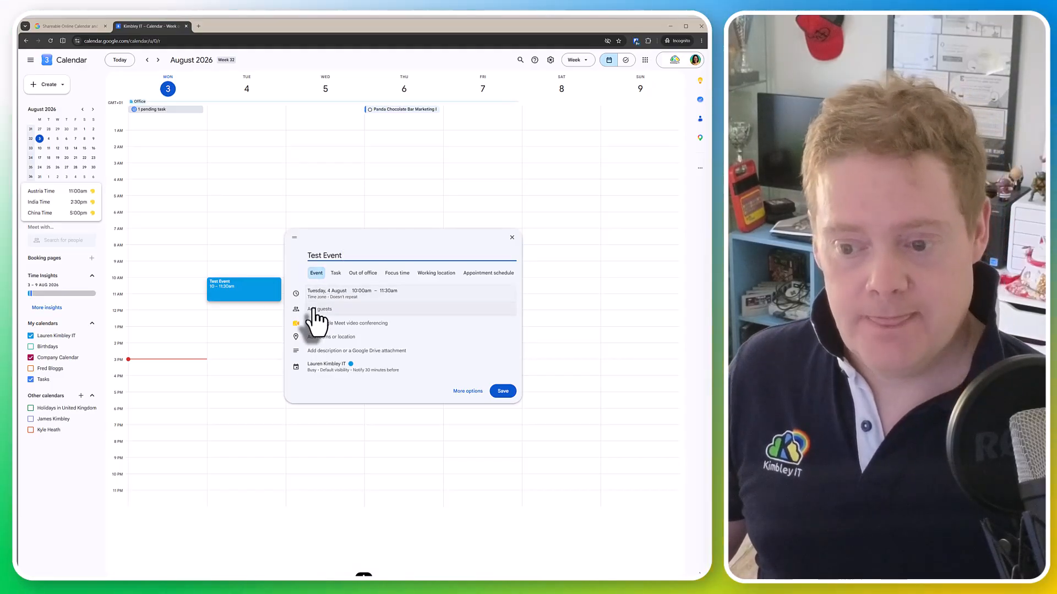
Add a colleague as a guest and move Test Event to 12:30–2:00pm on Tuesday, 4 August
{"action": "left_click", "coordinate": [314, 310]}
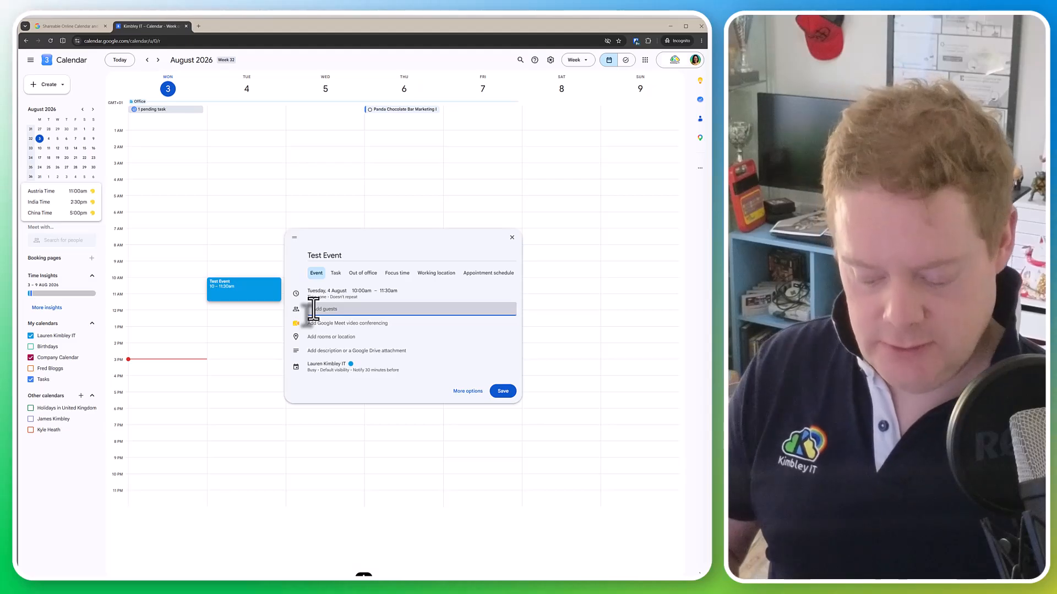
{"action": "type", "text": "james"}
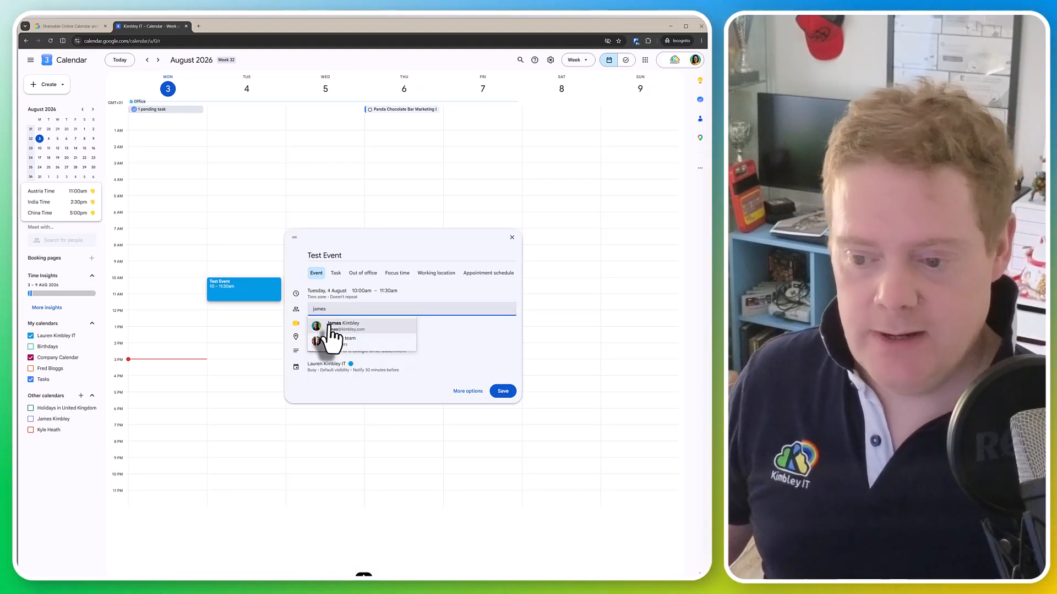
{"action": "left_click", "coordinate": [329, 326]}
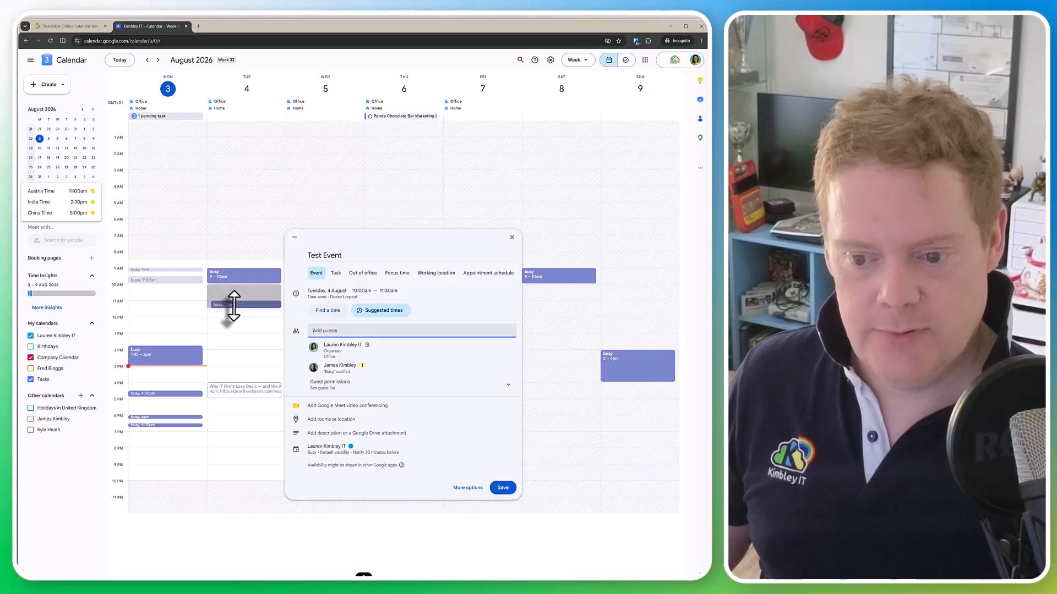
{"action": "left_click_drag", "start_coordinate": [234, 299], "coordinate": [235, 335]}
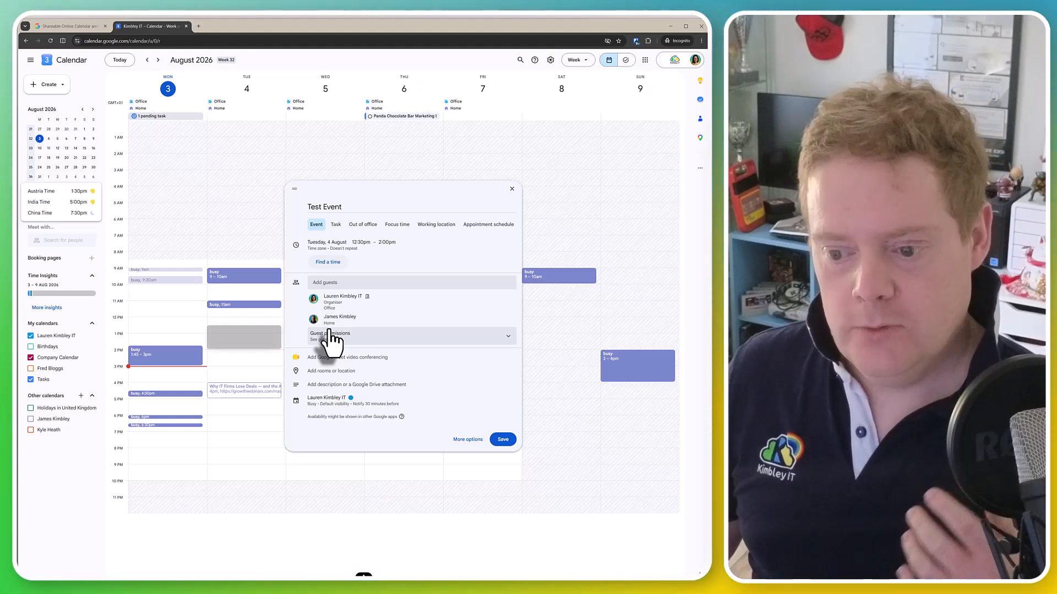
Expand the guest permissions and add Google Meet video conferencing to Test Event
{"action": "left_click", "coordinate": [361, 336]}
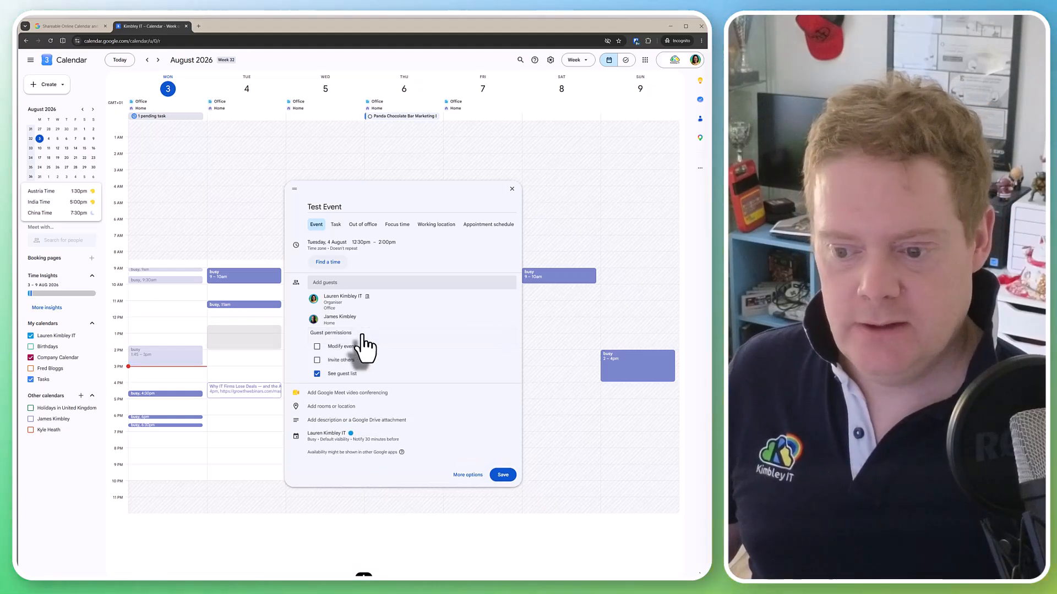
{"action": "left_click", "coordinate": [318, 376]}
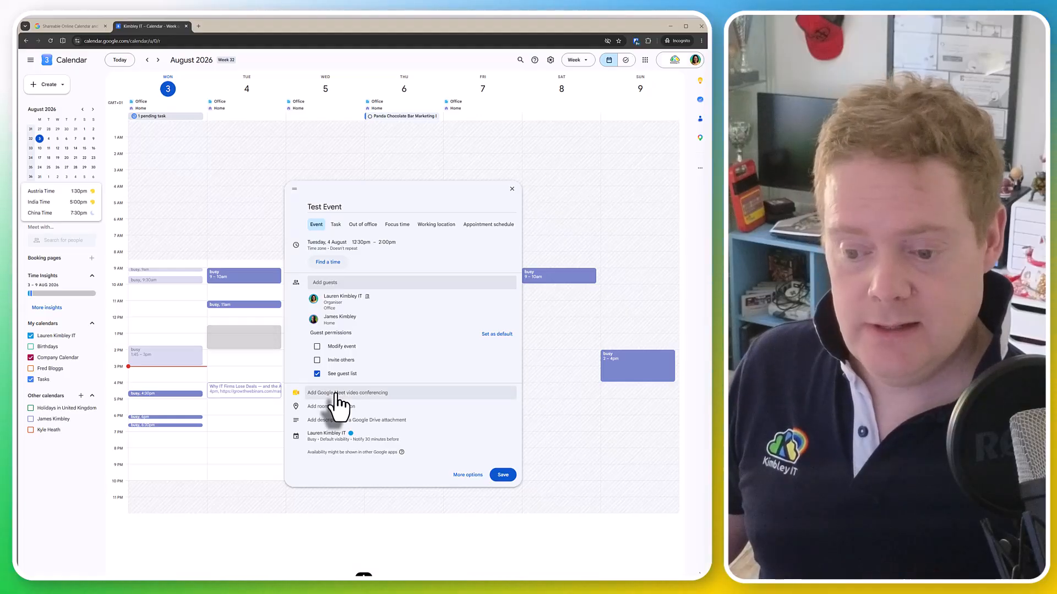
{"action": "left_click", "coordinate": [337, 396]}
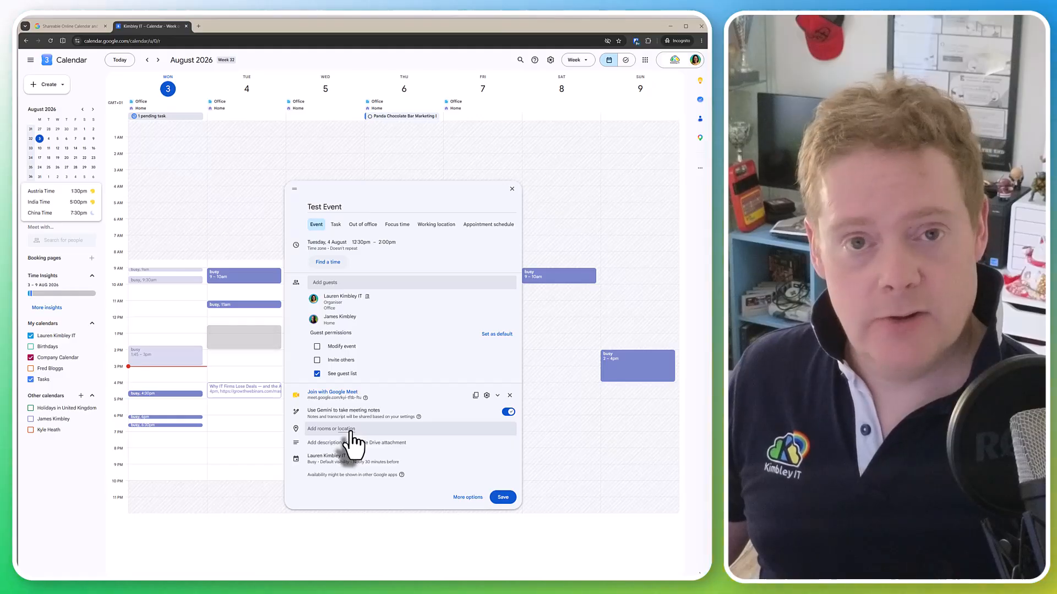
Expand the event's location and description fields, save Test Event and send the invitation emails to its guests
{"action": "left_click", "coordinate": [351, 432]}
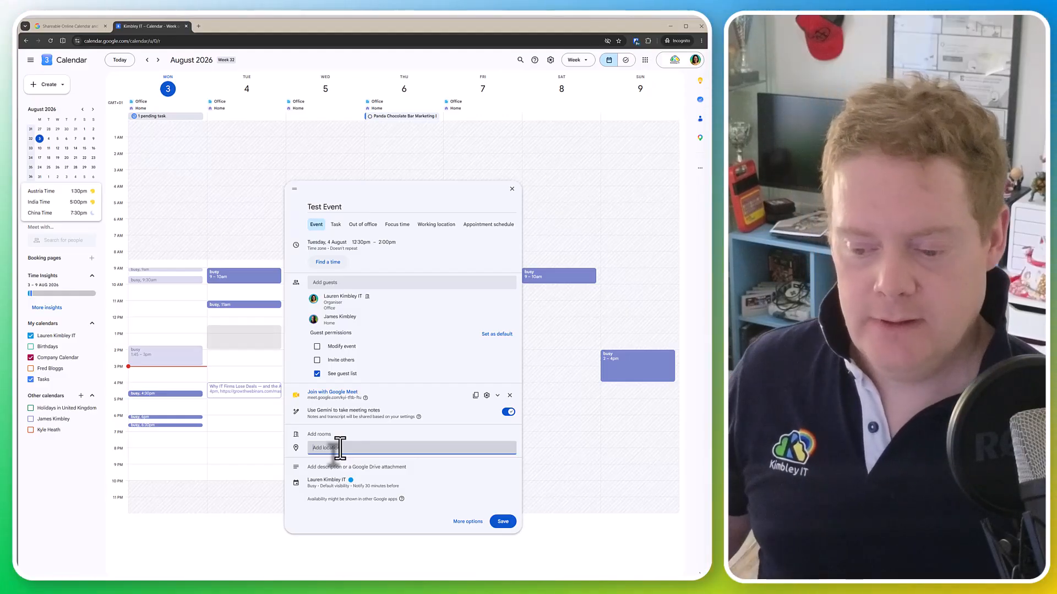
{"action": "left_click", "coordinate": [333, 469]}
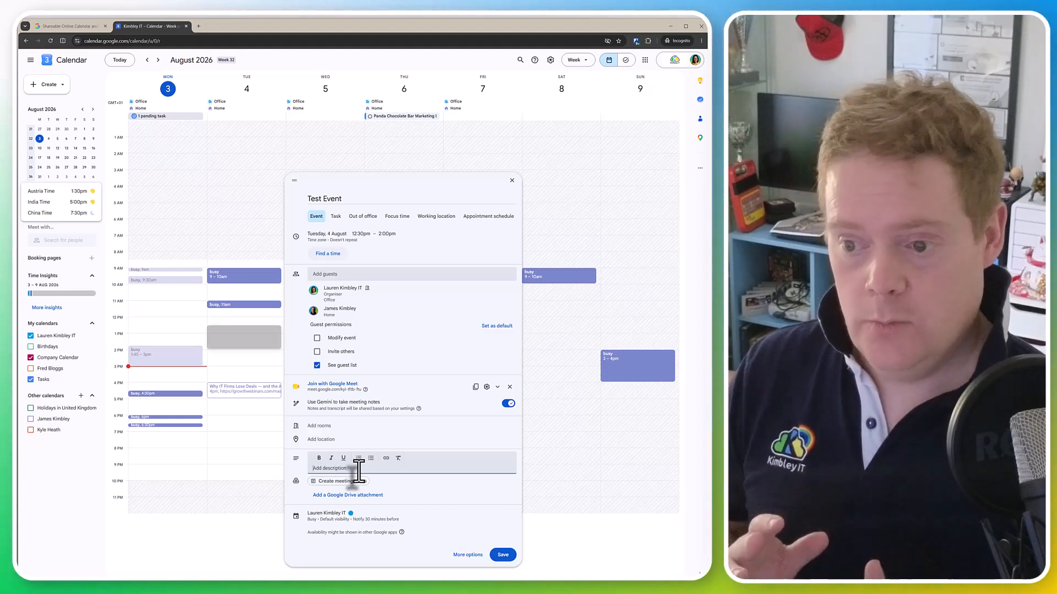
{"action": "left_click", "coordinate": [502, 555]}
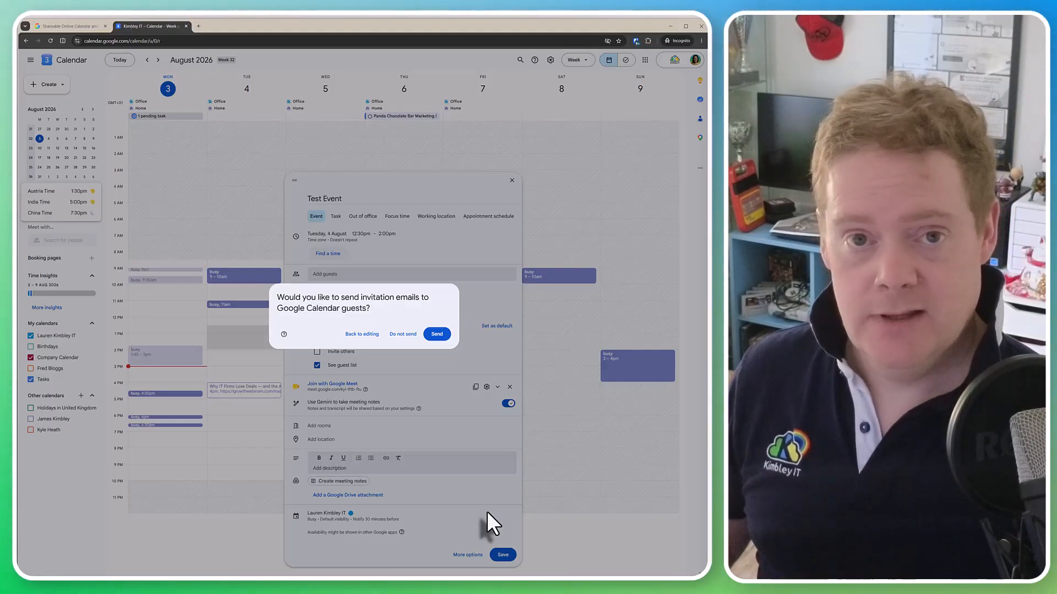
{"action": "left_click", "coordinate": [437, 334]}
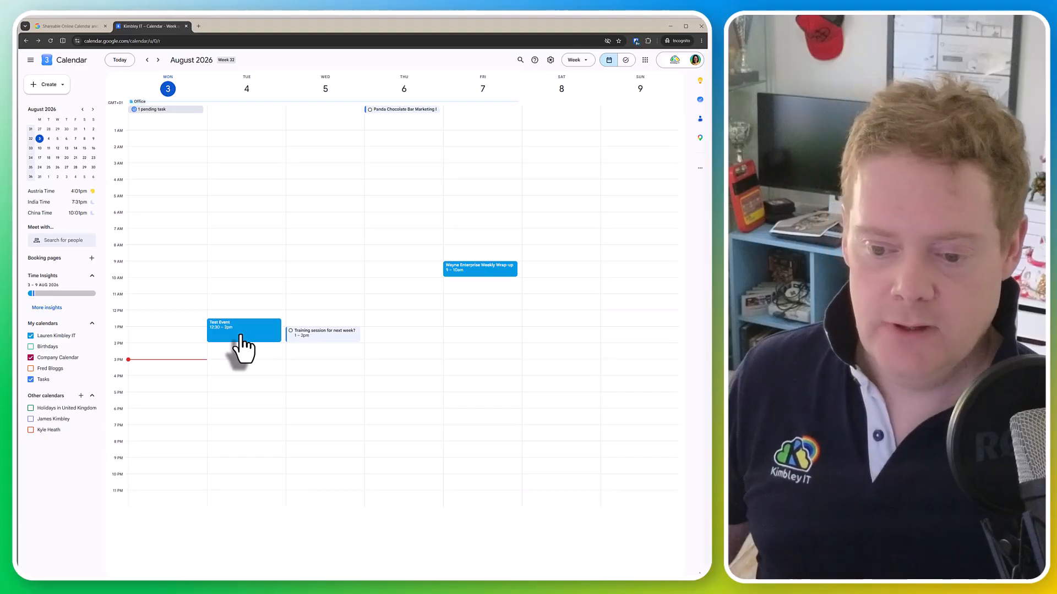
Open the saved Test Event on Tuesday to examine its details and guest responses
{"action": "left_click", "coordinate": [240, 343]}
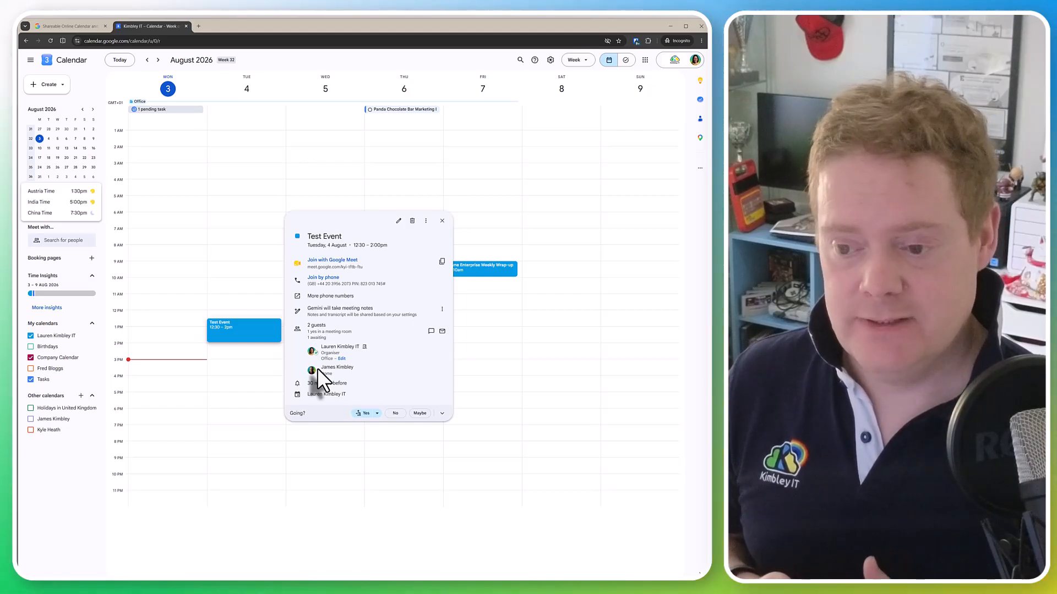
{"action": "left_click", "coordinate": [239, 351]}
{"action": "left_click", "coordinate": [252, 334]}
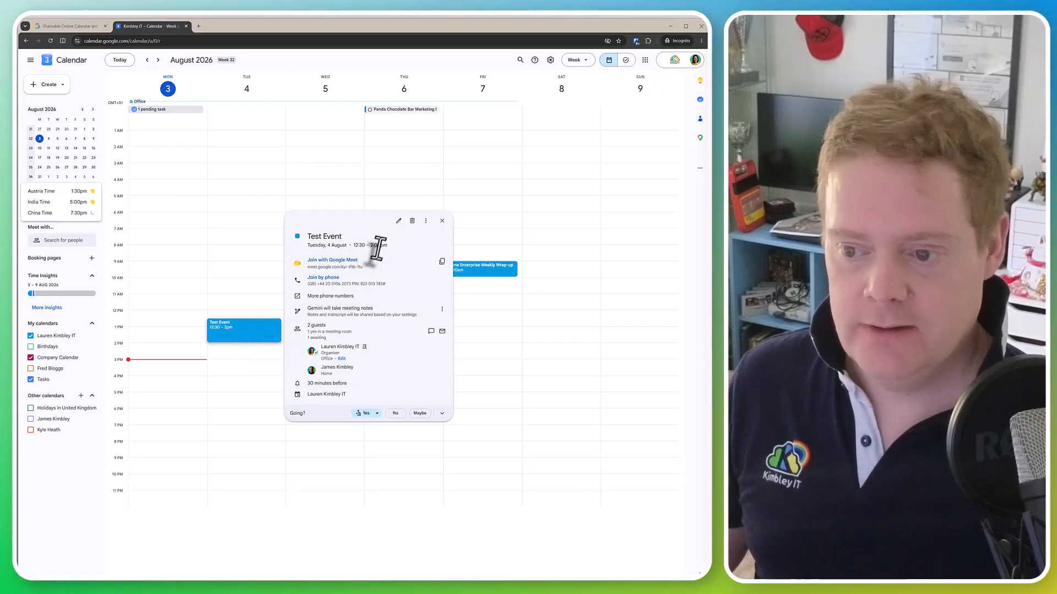
Open Test Event for full editing, view its recurrence options and save the event
{"action": "left_click", "coordinate": [399, 222]}
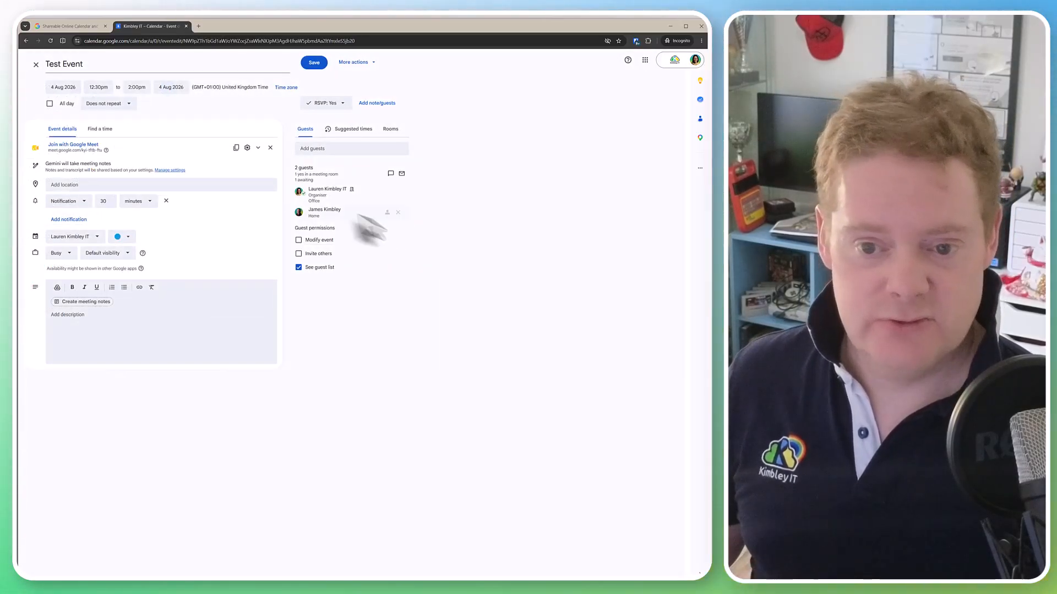
{"action": "left_click", "coordinate": [130, 105]}
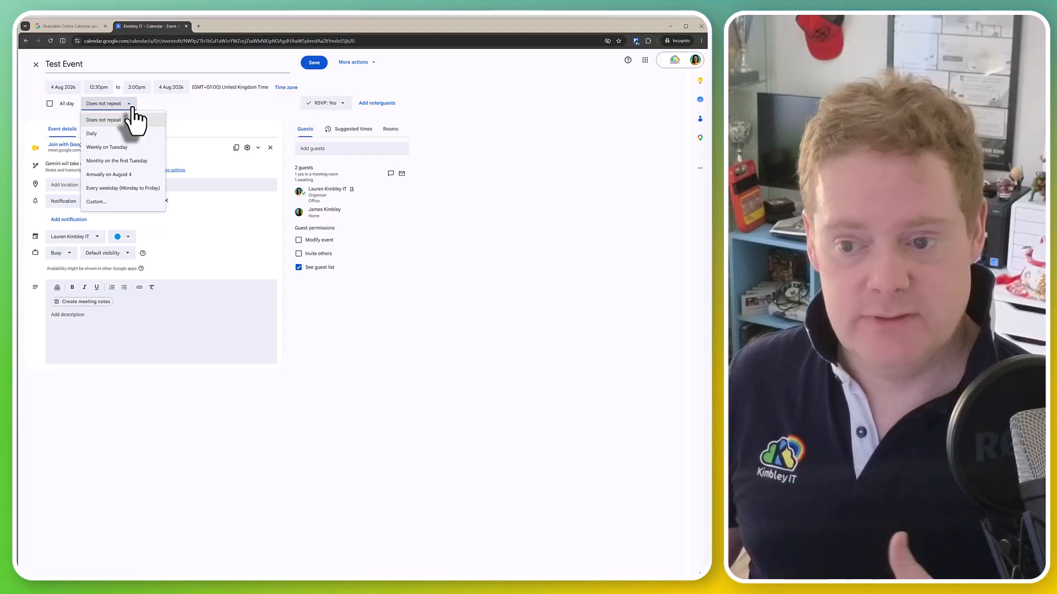
{"action": "left_click", "coordinate": [132, 112]}
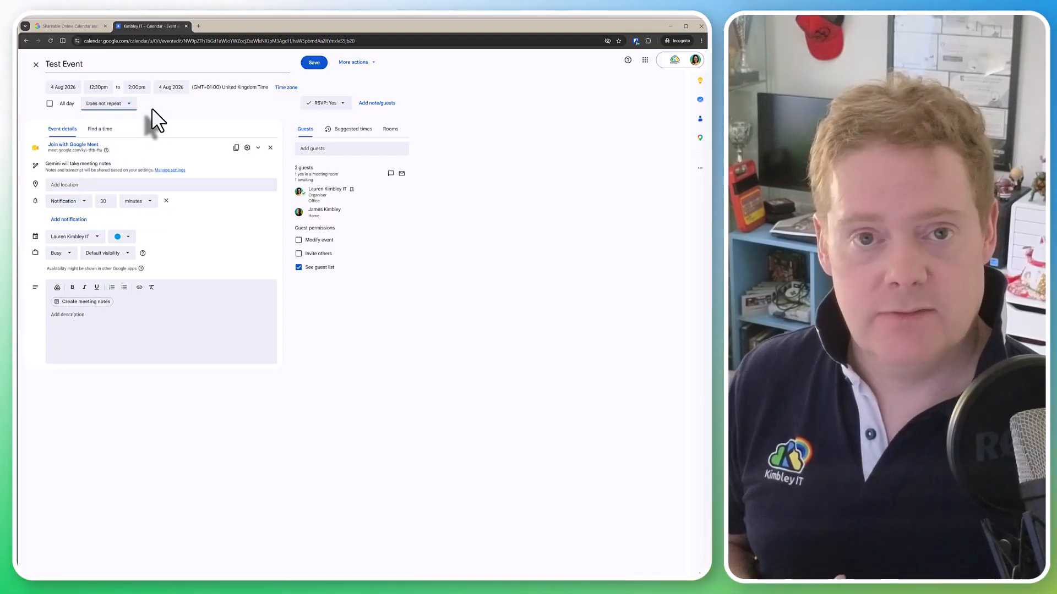
{"action": "left_click", "coordinate": [304, 63]}
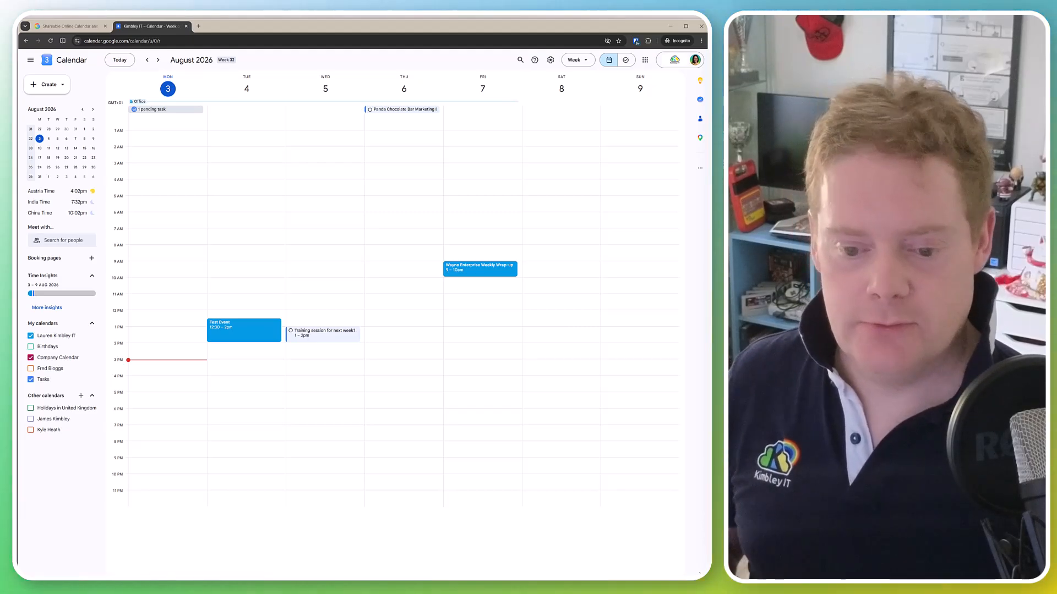
In the primary calendar's sharing settings, try the permissions See only free/busy (hide details) and Make changes and manage sharing for a new share, and cancel it
{"action": "left_click", "coordinate": [92, 337]}
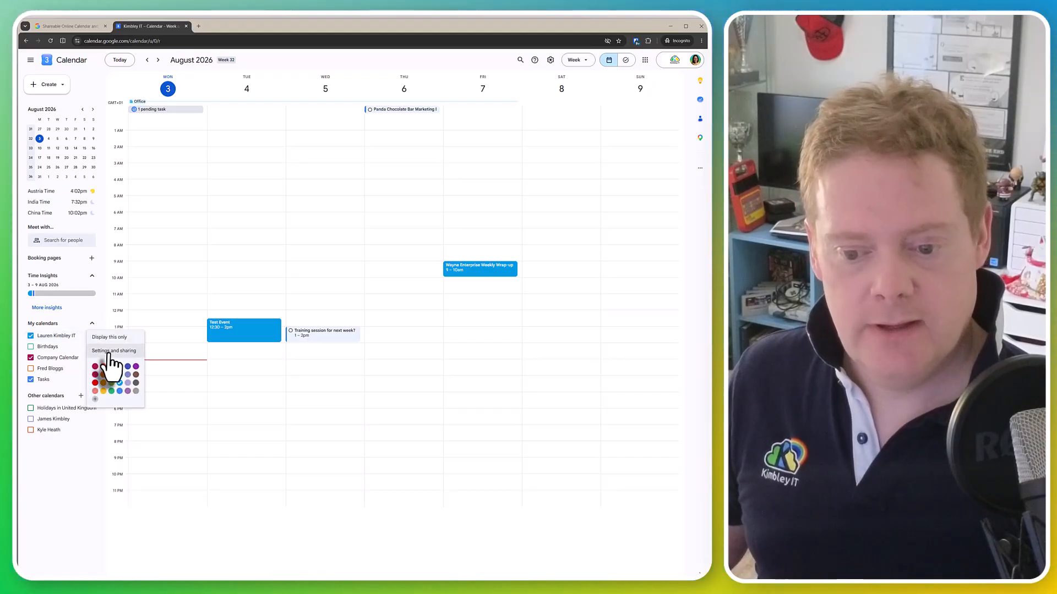
{"action": "left_click", "coordinate": [110, 352]}
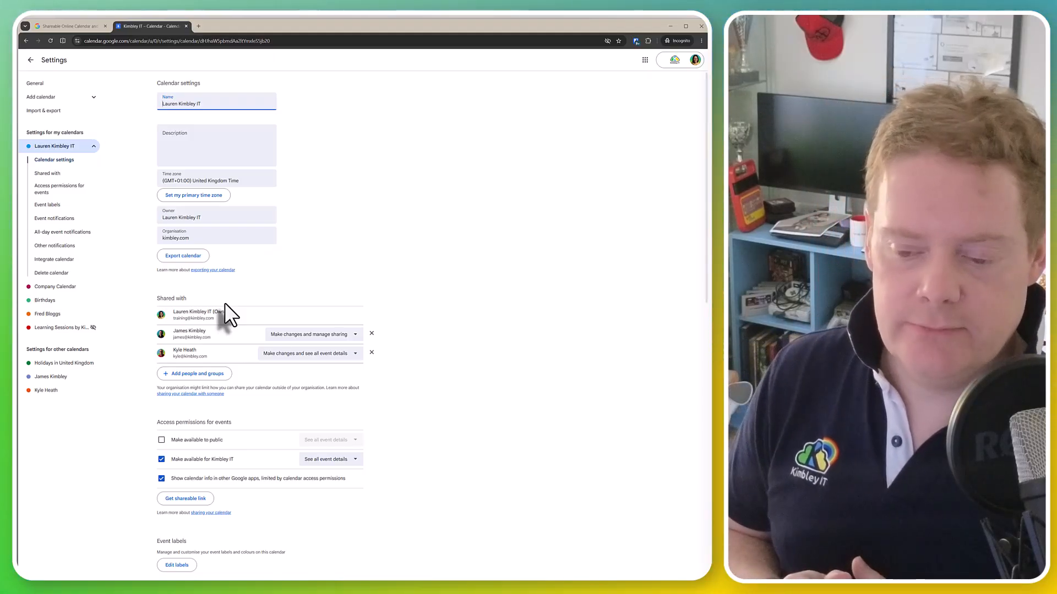
{"action": "left_click", "coordinate": [215, 376]}
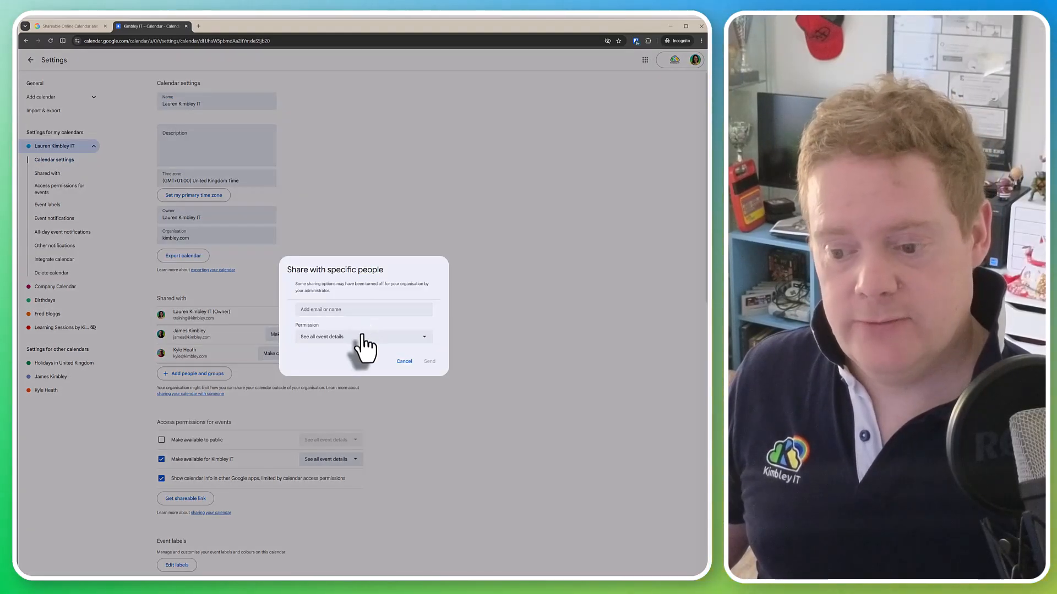
{"action": "left_click", "coordinate": [360, 338]}
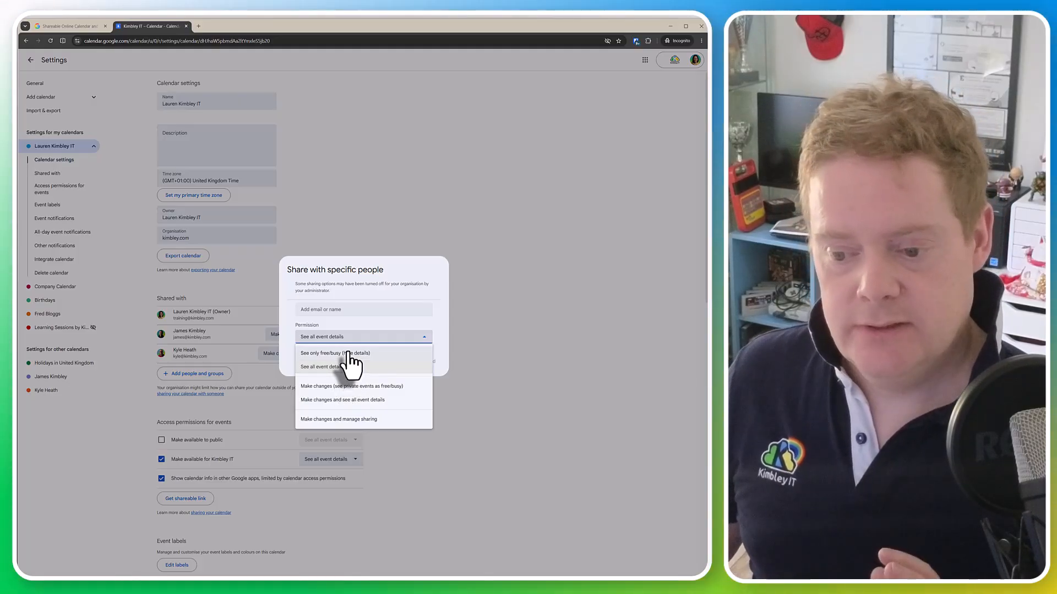
{"action": "left_click", "coordinate": [348, 352]}
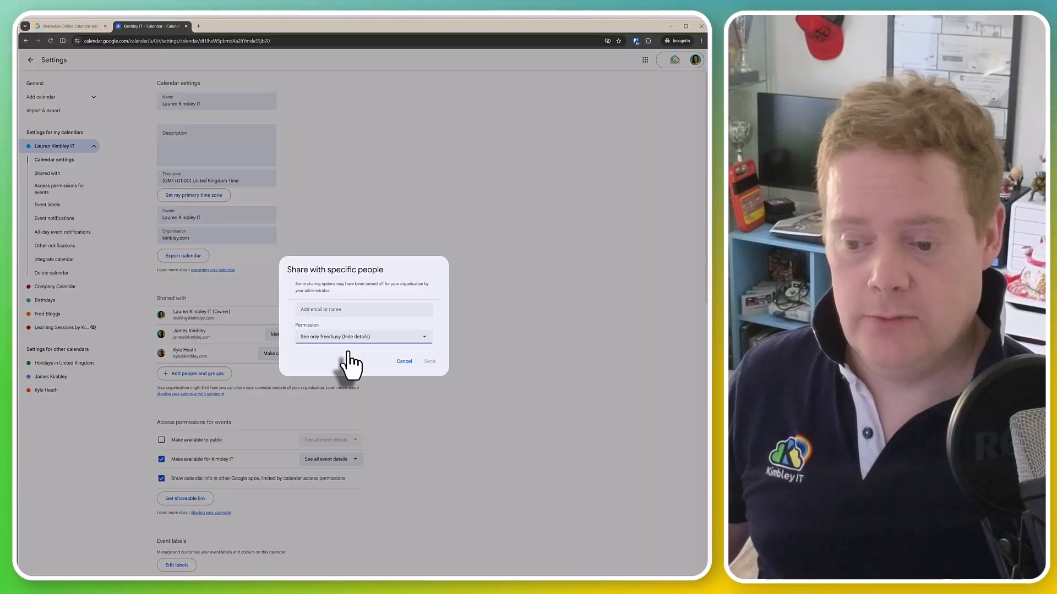
{"action": "left_click", "coordinate": [358, 339]}
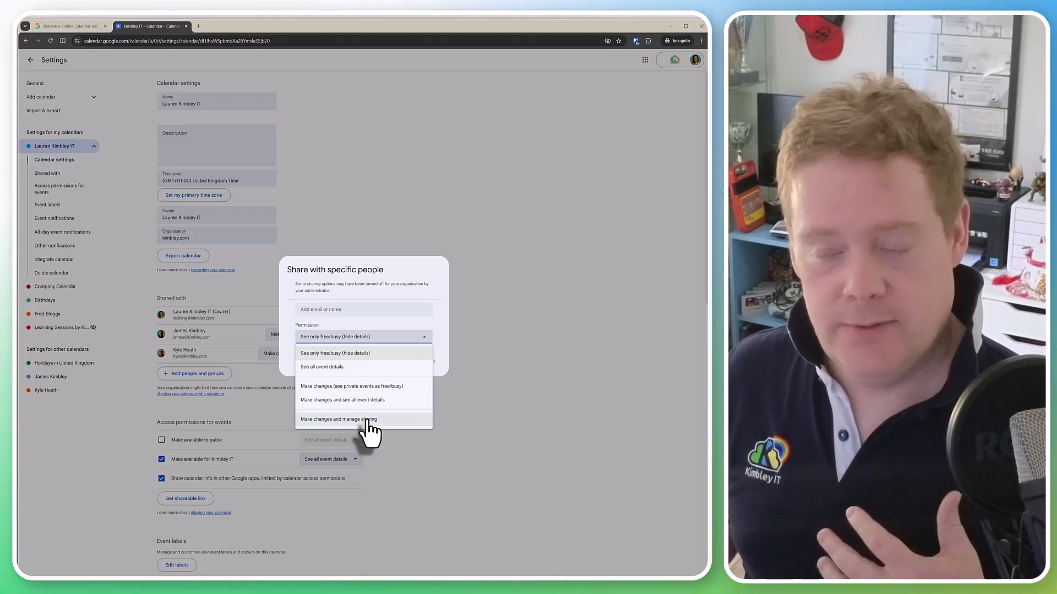
{"action": "left_click", "coordinate": [368, 420]}
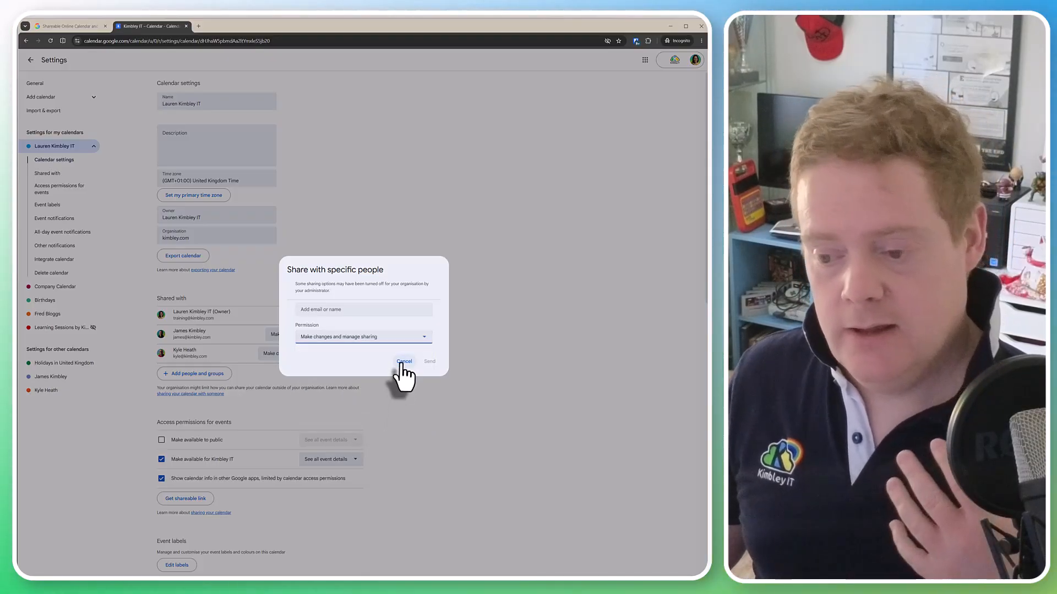
{"action": "left_click", "coordinate": [400, 362]}
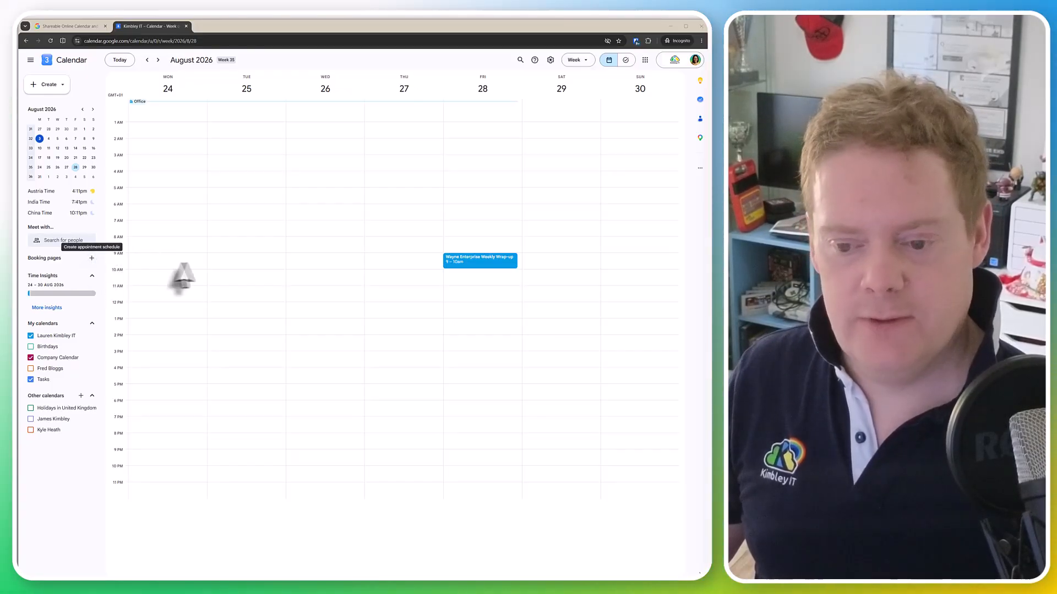
Create a bookable appointment schedule titled as a video call with the host's first name, with an appointment duration of 30 minutes
{"action": "left_click_drag", "start_coordinate": [217, 250], "coordinate": [217, 279]}
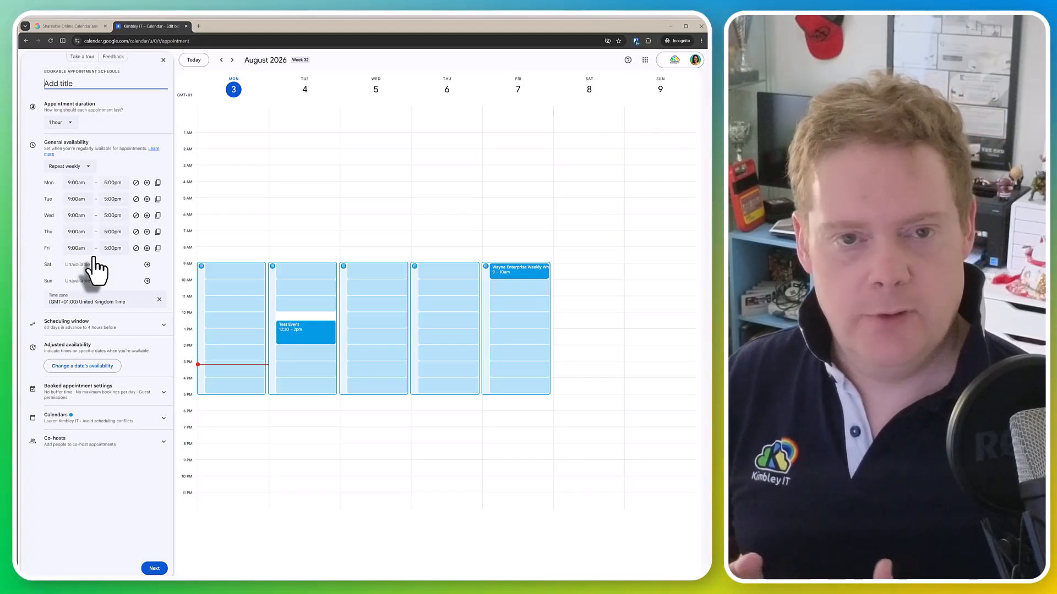
{"action": "type", "text": "Vid"}
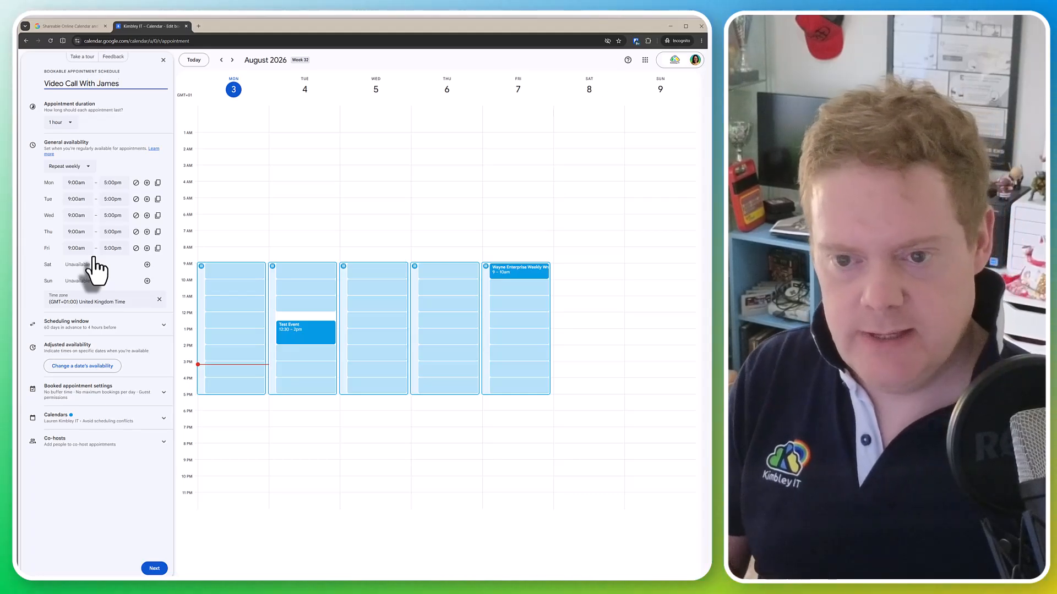
{"action": "type", "text": "eo Call With La"}
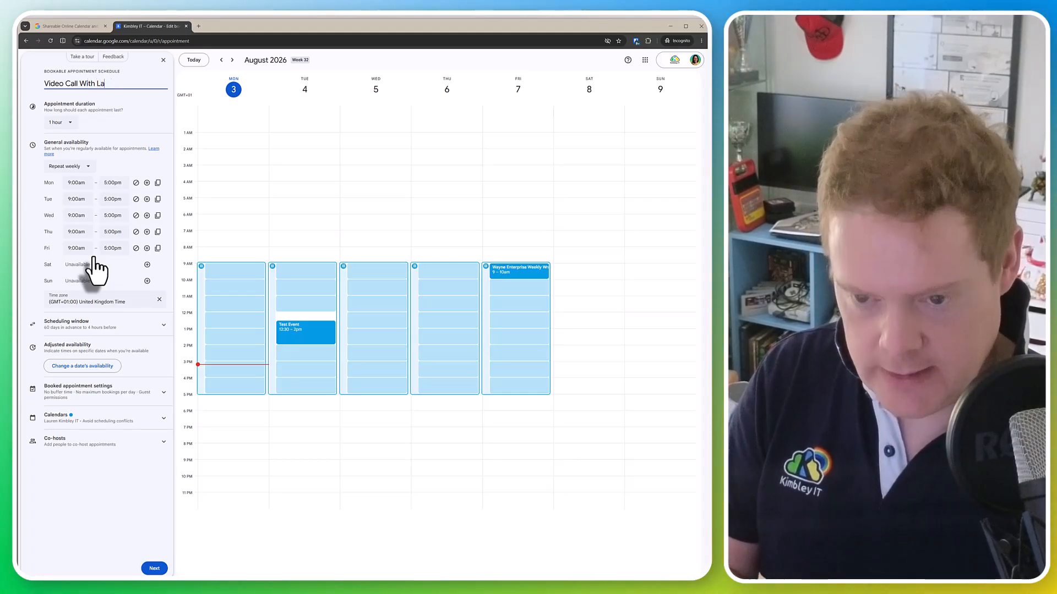
{"action": "type", "text": "uren"}
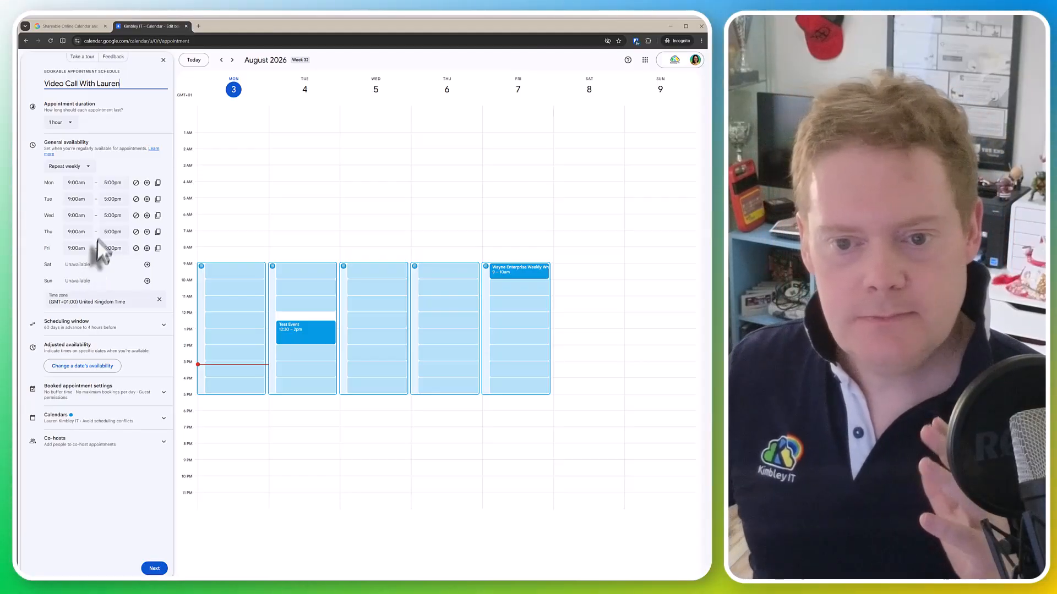
{"action": "left_click", "coordinate": [69, 123]}
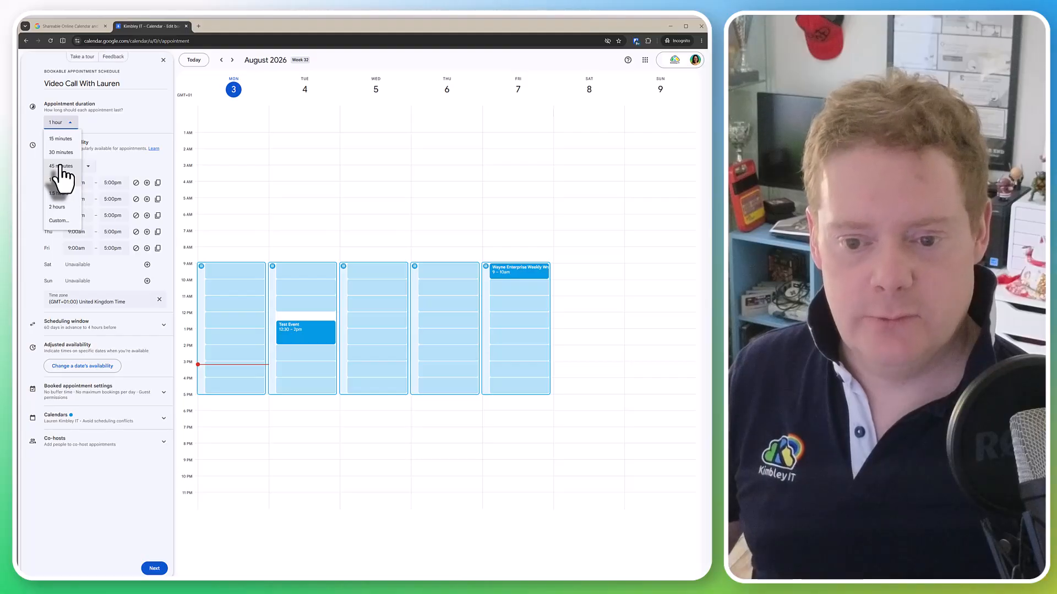
{"action": "left_click", "coordinate": [63, 153]}
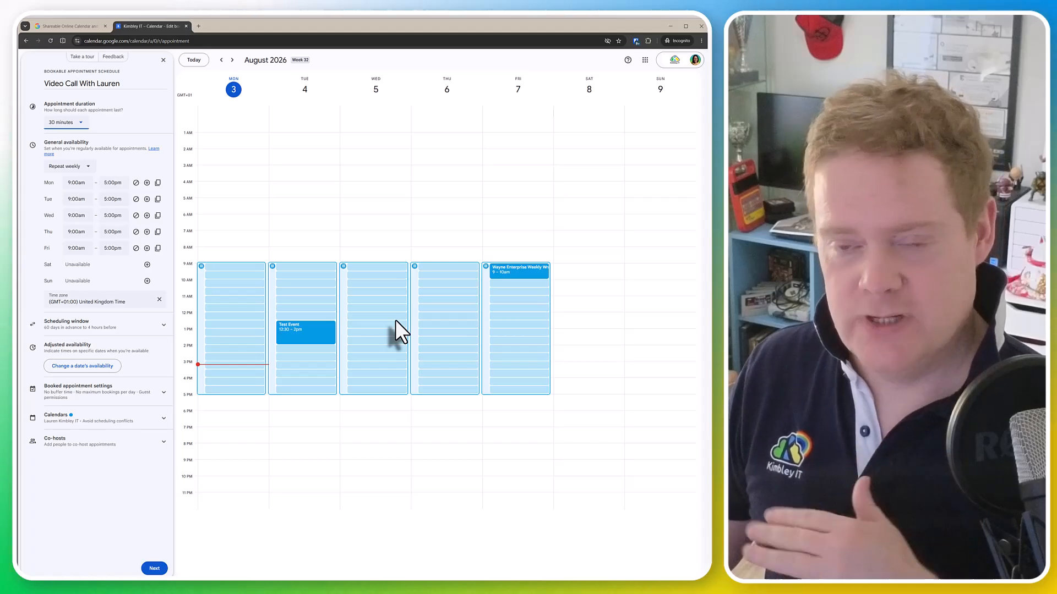
Keep the weekly repeating availability, make Tuesday unavailable and end Thursday's availability at 1:00pm
{"action": "left_click", "coordinate": [90, 168]}
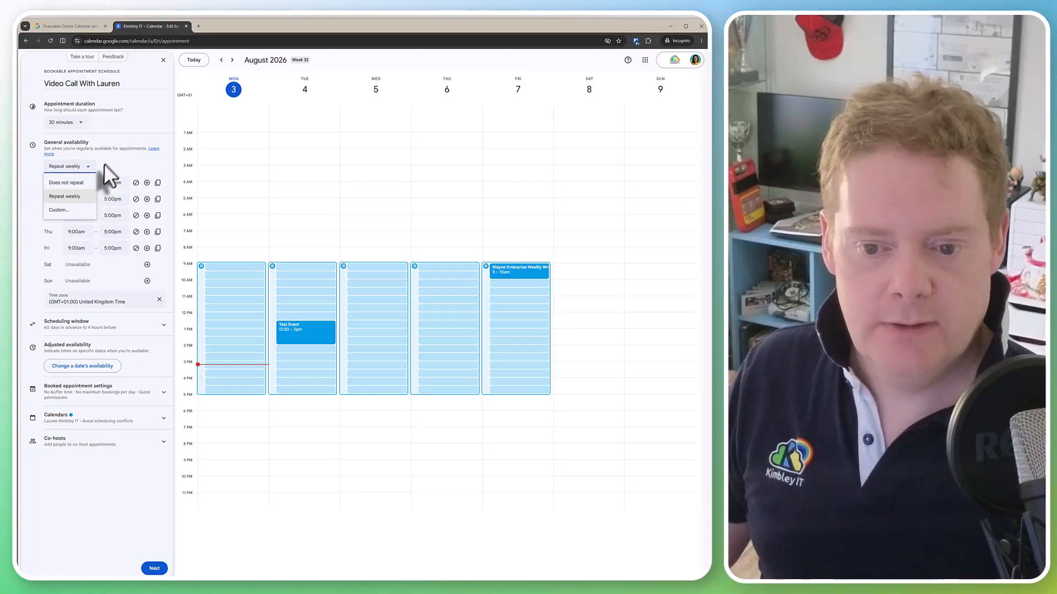
{"action": "left_click", "coordinate": [111, 168]}
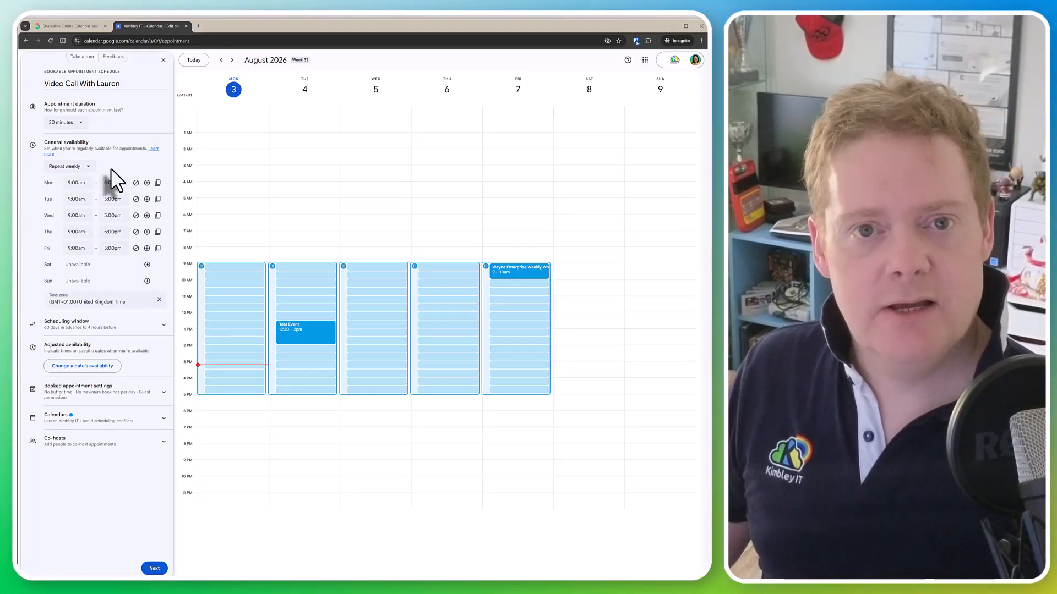
{"action": "left_click", "coordinate": [136, 199]}
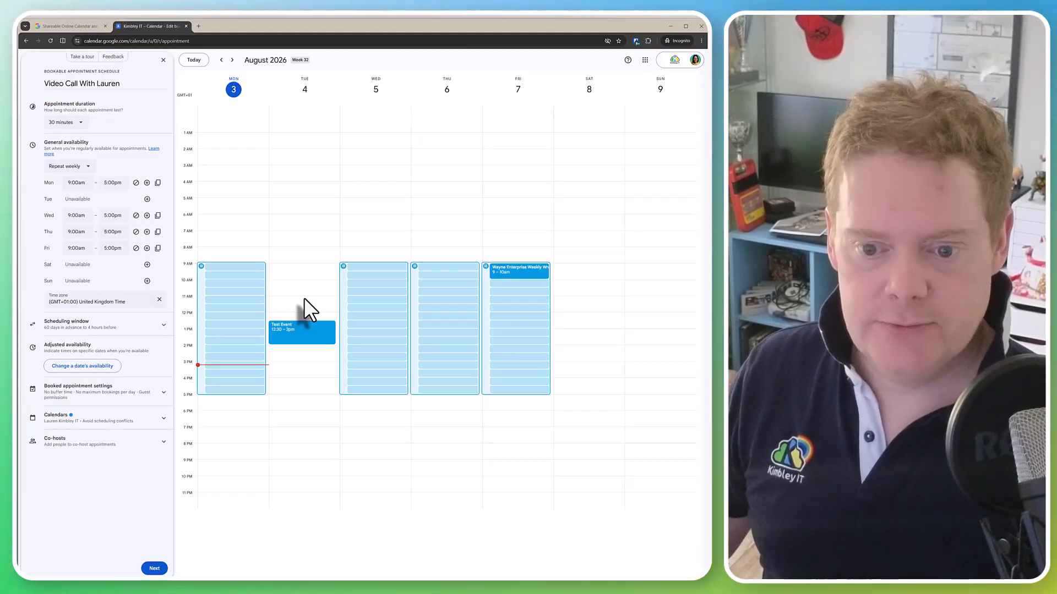
{"action": "left_click", "coordinate": [114, 231]}
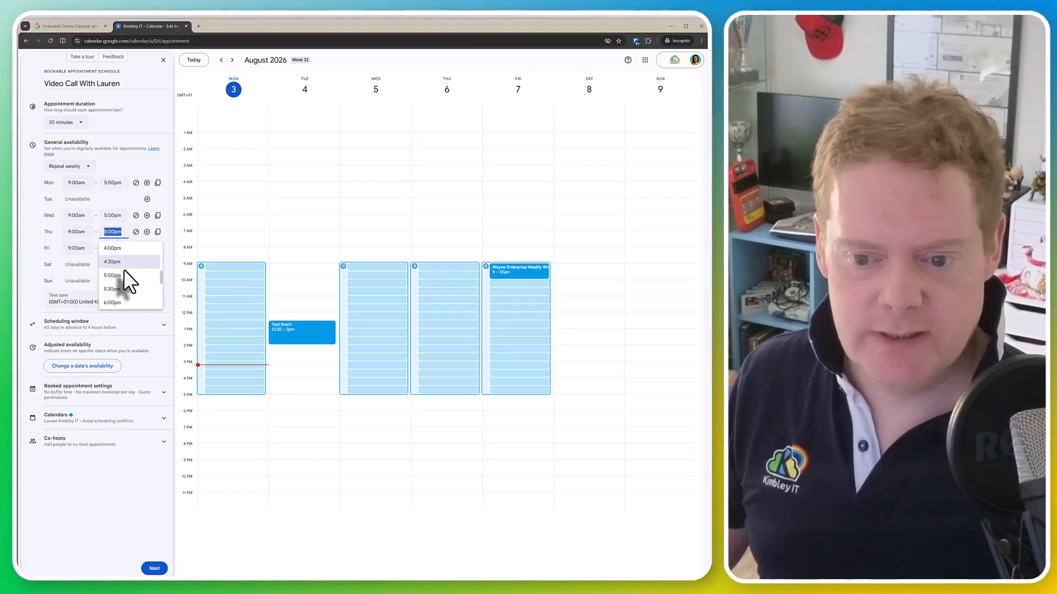
{"action": "scroll", "coordinate": [124, 269], "scroll_direction": "up", "scroll_amount": 3}
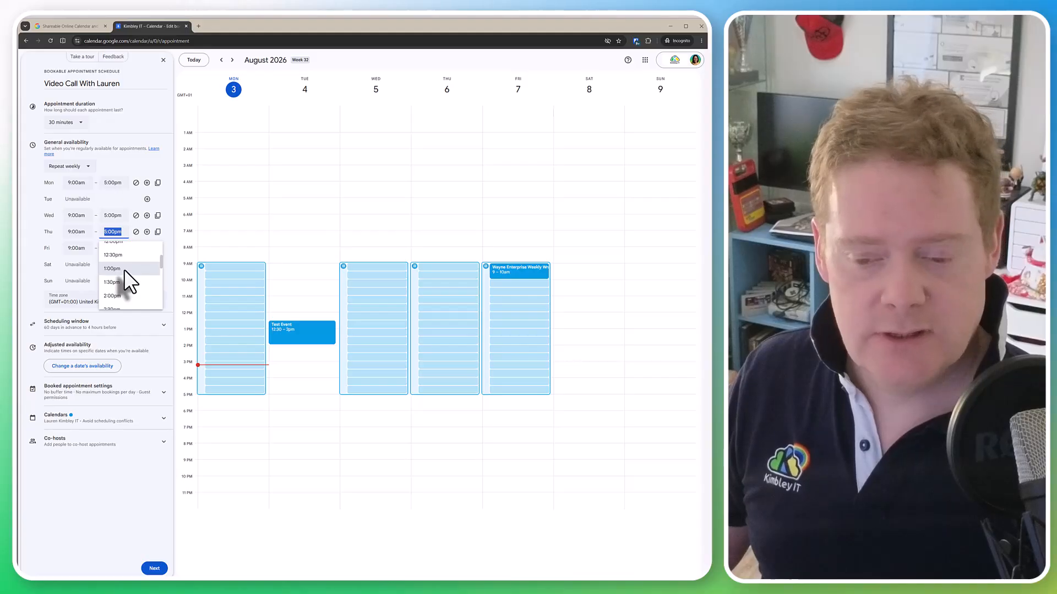
{"action": "left_click", "coordinate": [123, 269]}
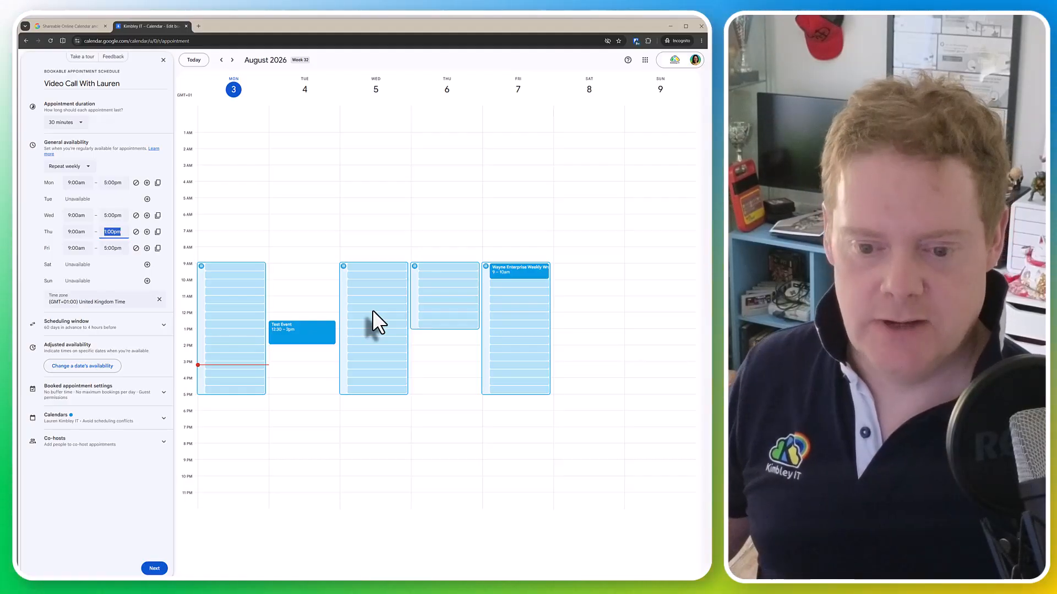
Expand the scheduling window settings of the appointment schedule
{"action": "left_click", "coordinate": [132, 324]}
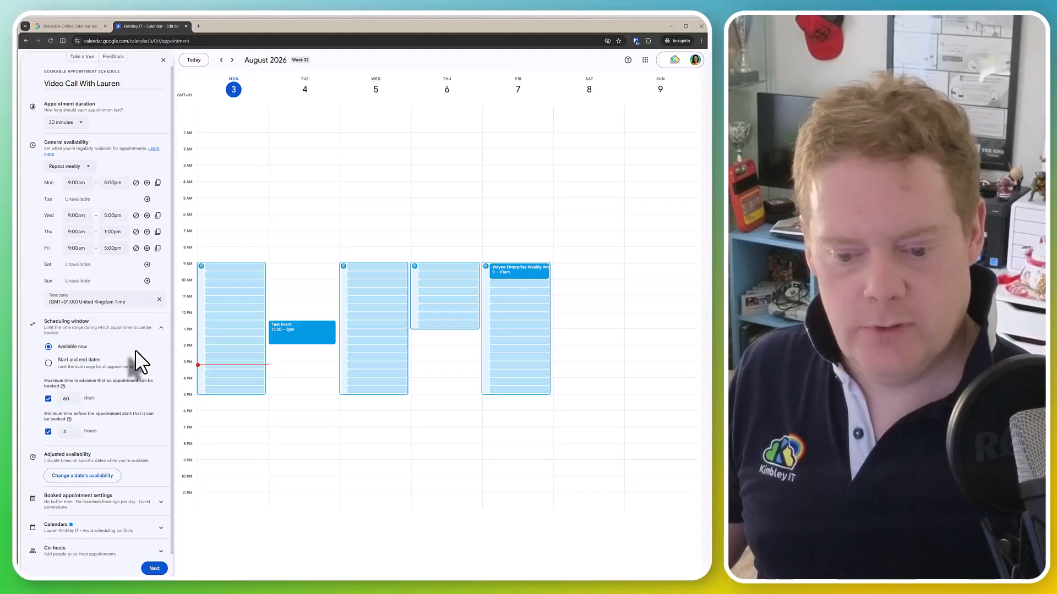
{"action": "scroll", "coordinate": [136, 352], "scroll_direction": "down", "scroll_amount": 1}
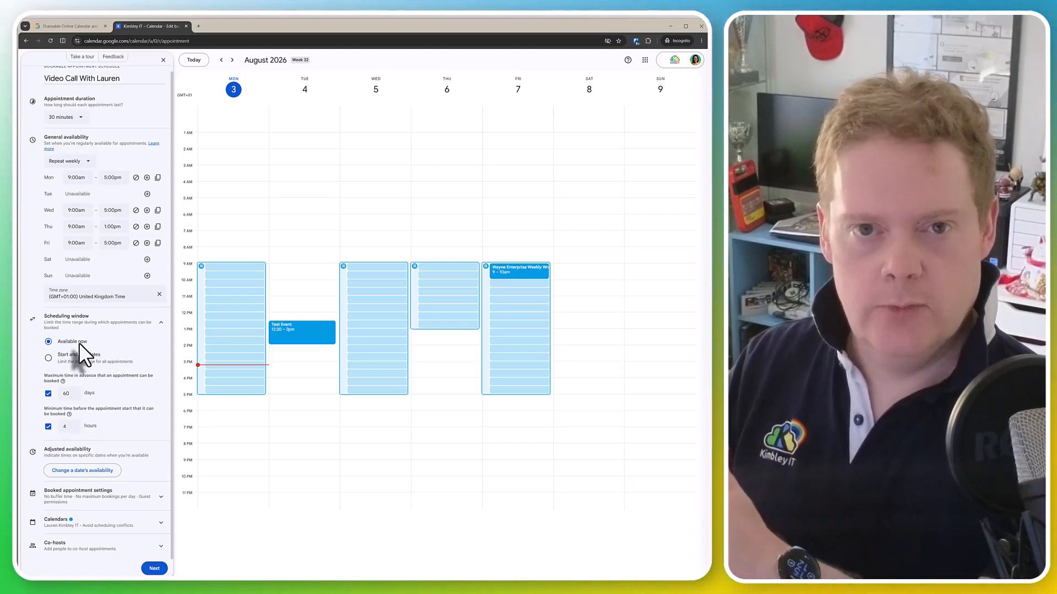
Try a scheduling window from 3 Aug 2026 to 1 Nov 2026, and restore it to start now and never end
{"action": "left_click", "coordinate": [48, 358]}
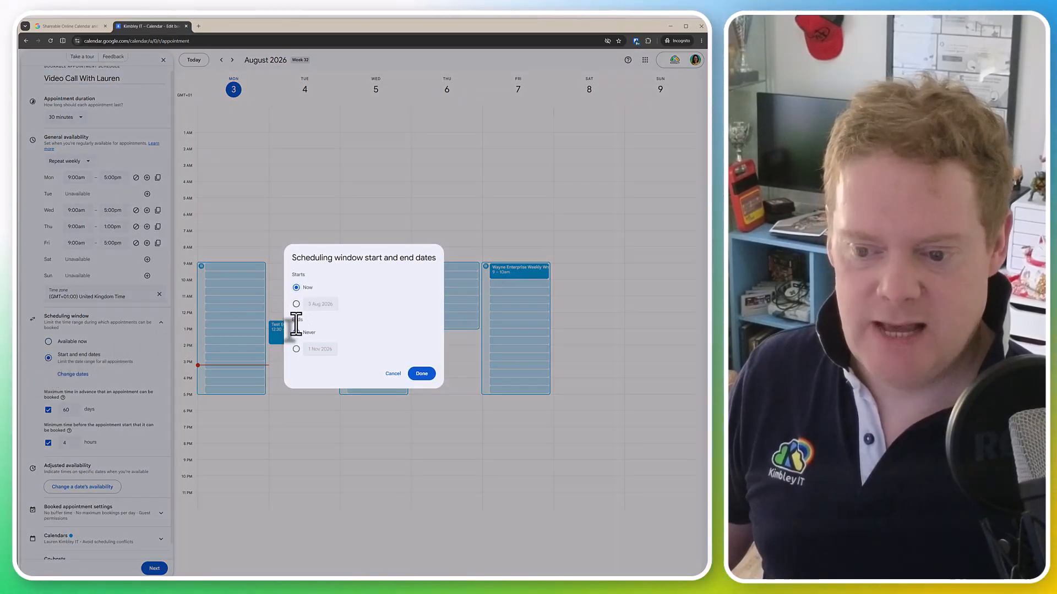
{"action": "left_click", "coordinate": [296, 304]}
{"action": "left_click", "coordinate": [296, 349]}
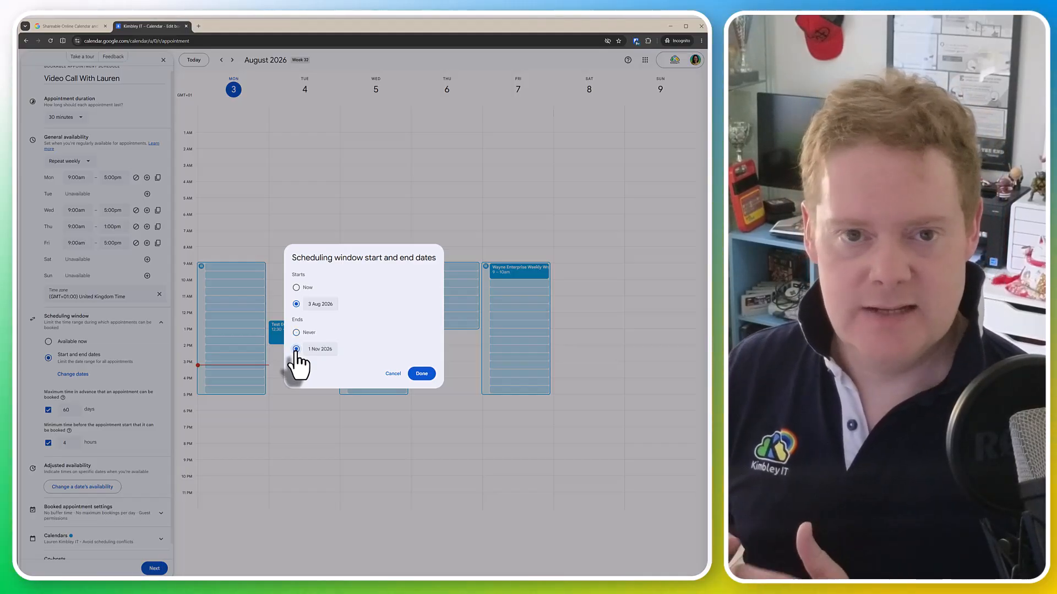
{"action": "left_click", "coordinate": [296, 287]}
{"action": "left_click", "coordinate": [296, 332]}
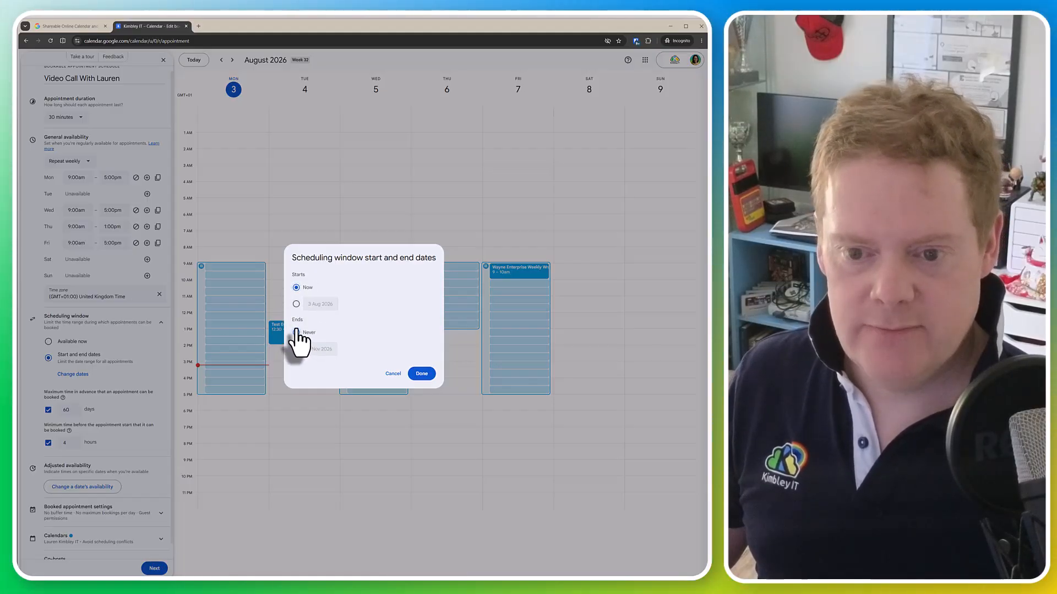
{"action": "left_click", "coordinate": [422, 374]}
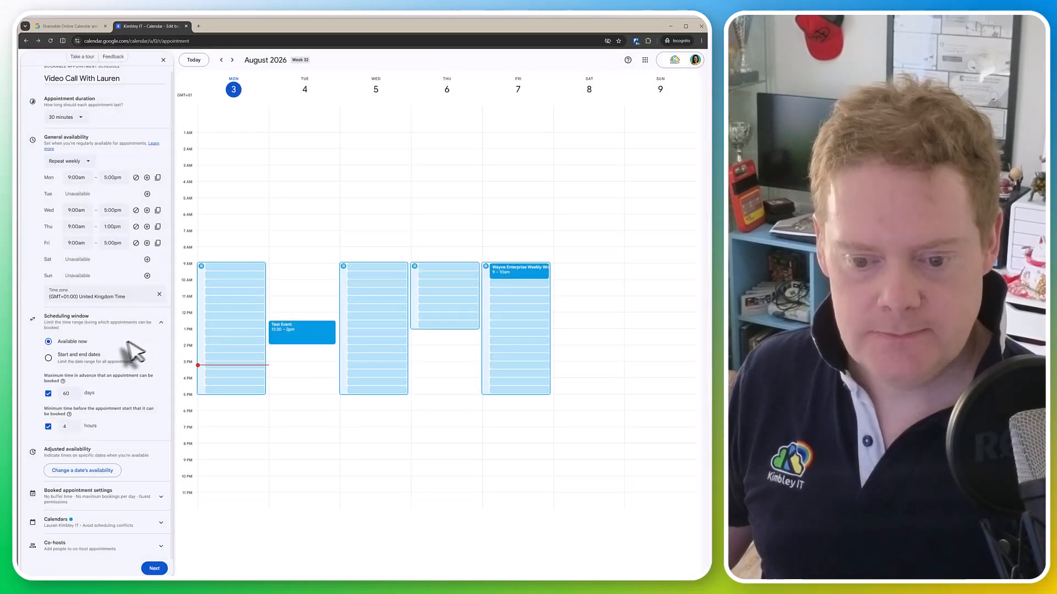
Allow bookings at most 30 days in advance and at least 24 hours before the appointment, and collapse the scheduling window settings
{"action": "double_click", "coordinate": [67, 393]}
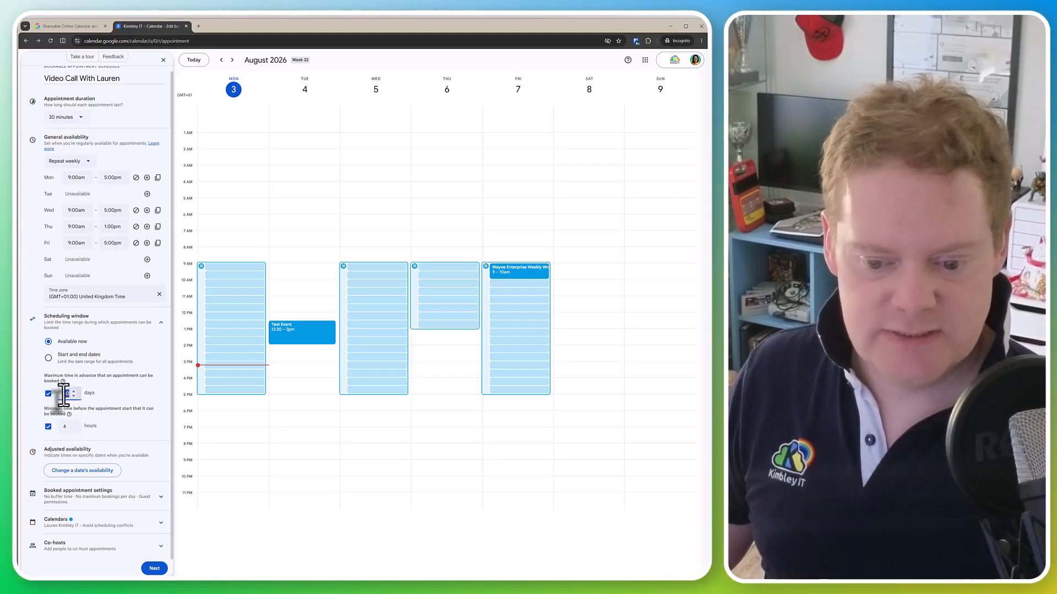
{"action": "type", "text": "30"}
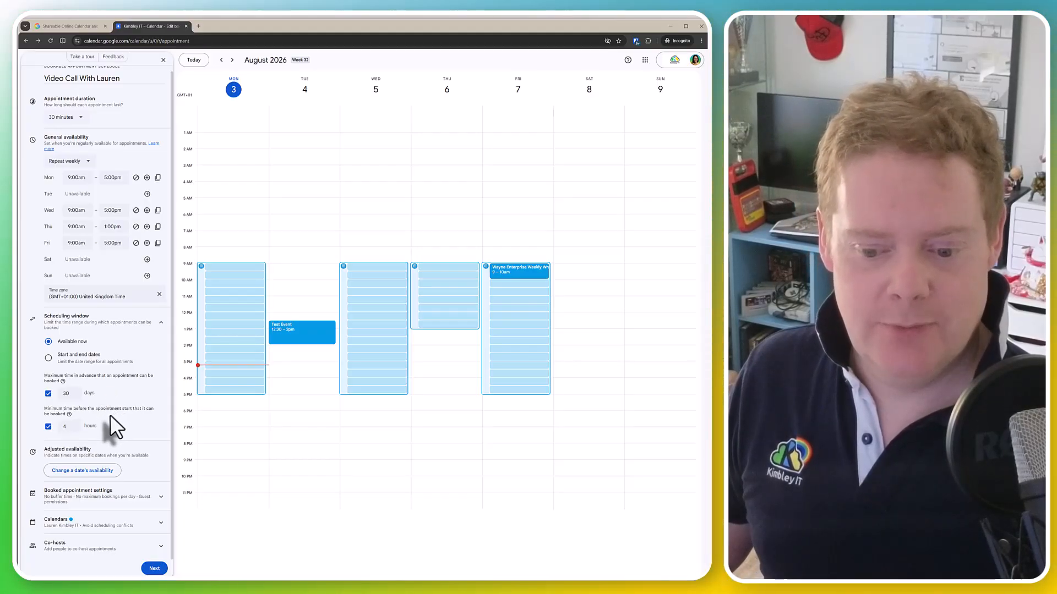
{"action": "double_click", "coordinate": [64, 428]}
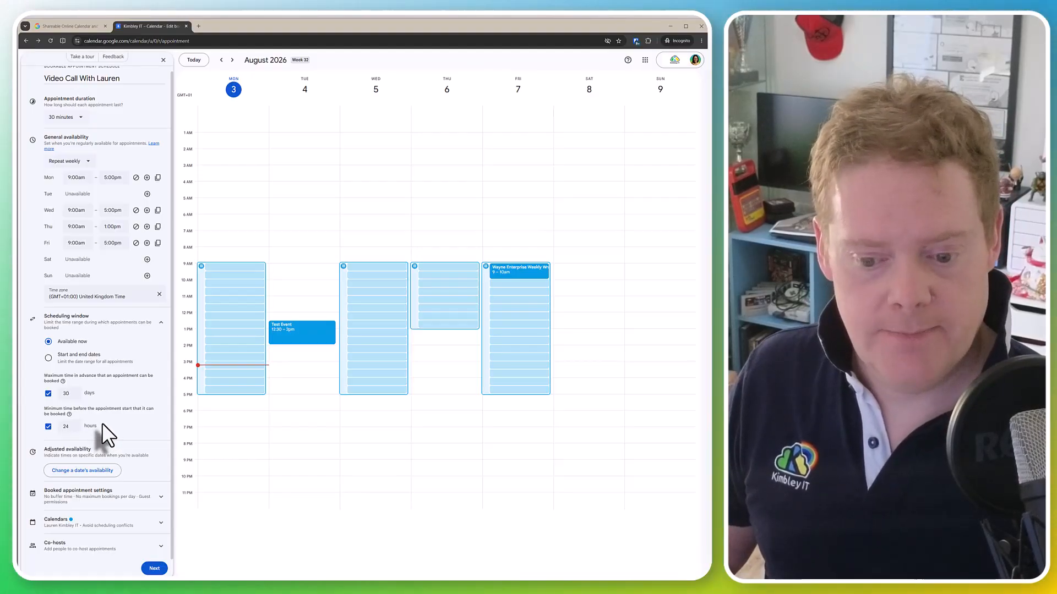
{"action": "left_click", "coordinate": [158, 320]}
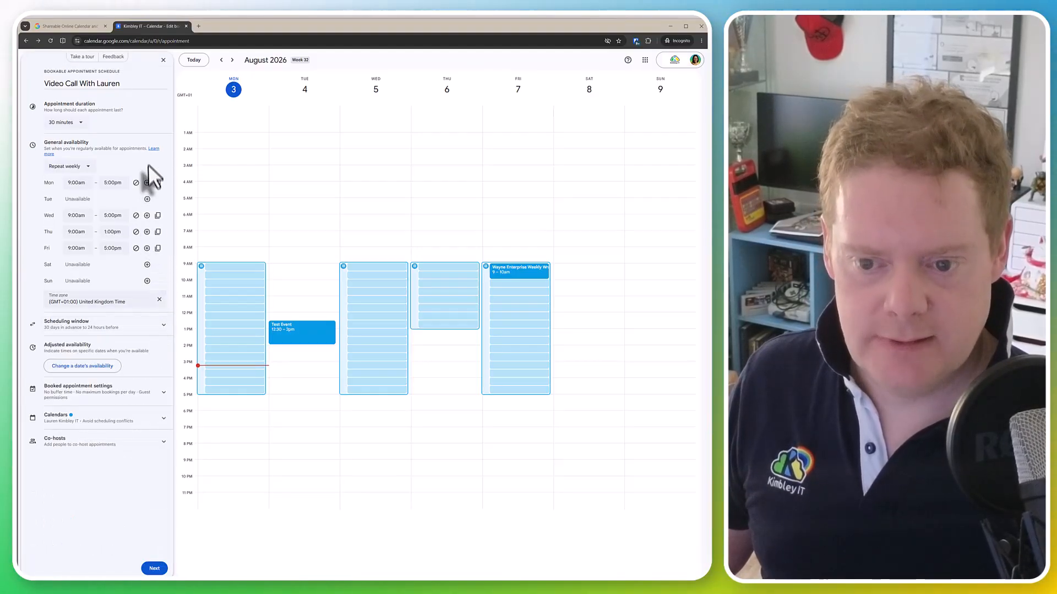
Add an adjusted availability date for 25 Dec 2026 and mark that day as unavailable
{"action": "left_click", "coordinate": [91, 369]}
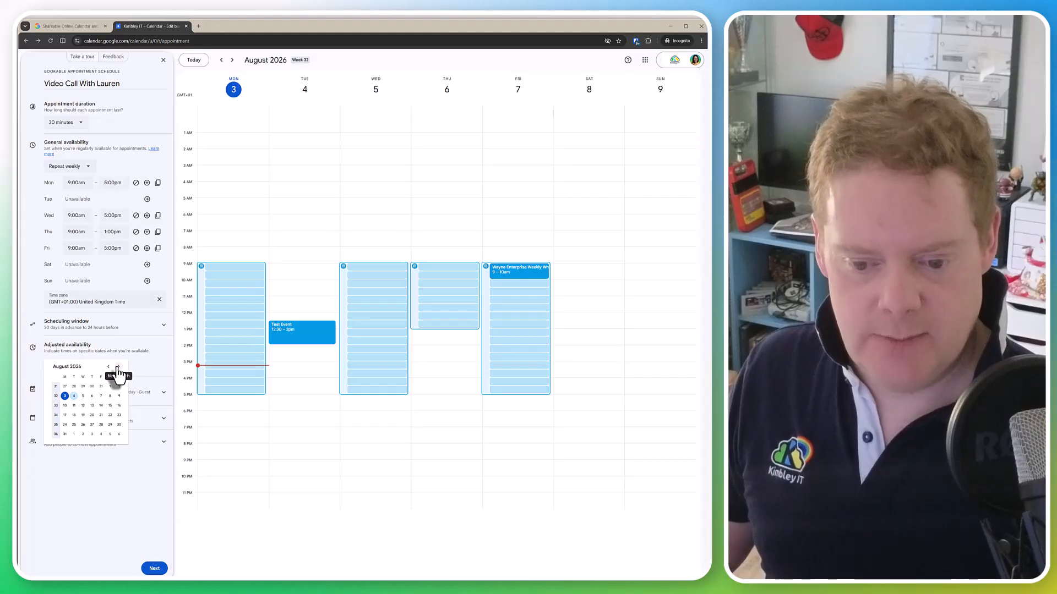
{"action": "left_click", "coordinate": [117, 368]}
{"action": "left_click", "coordinate": [117, 367]}
{"action": "left_click", "coordinate": [117, 368]}
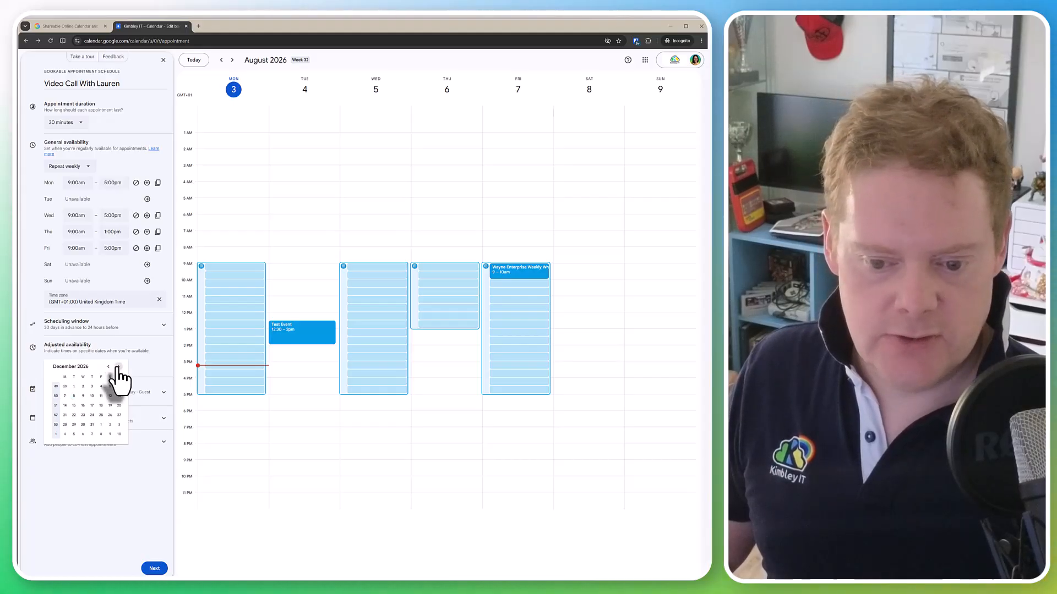
{"action": "left_click", "coordinate": [102, 414]}
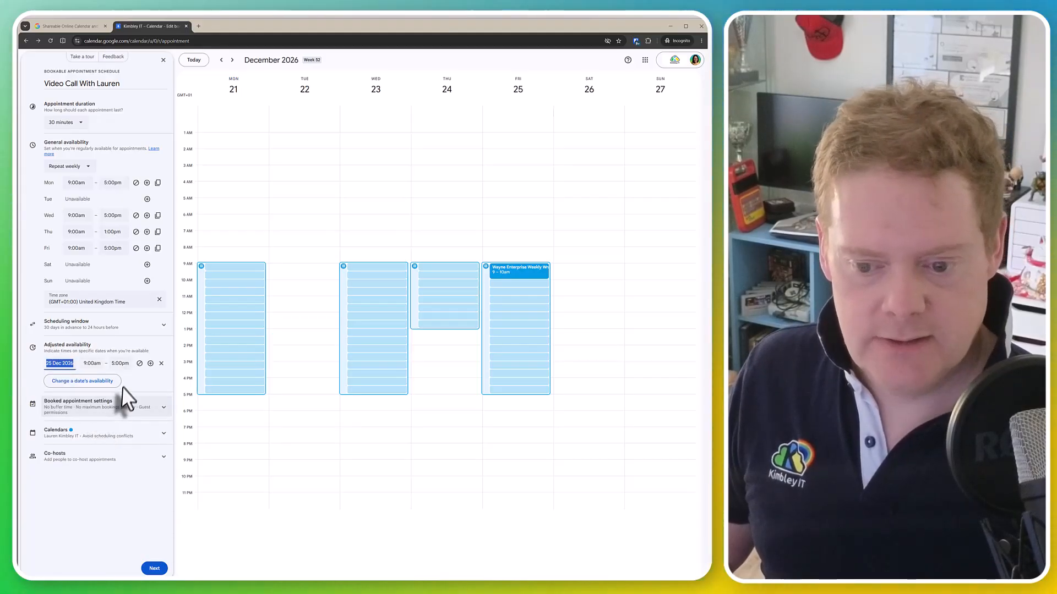
{"action": "left_click", "coordinate": [140, 365]}
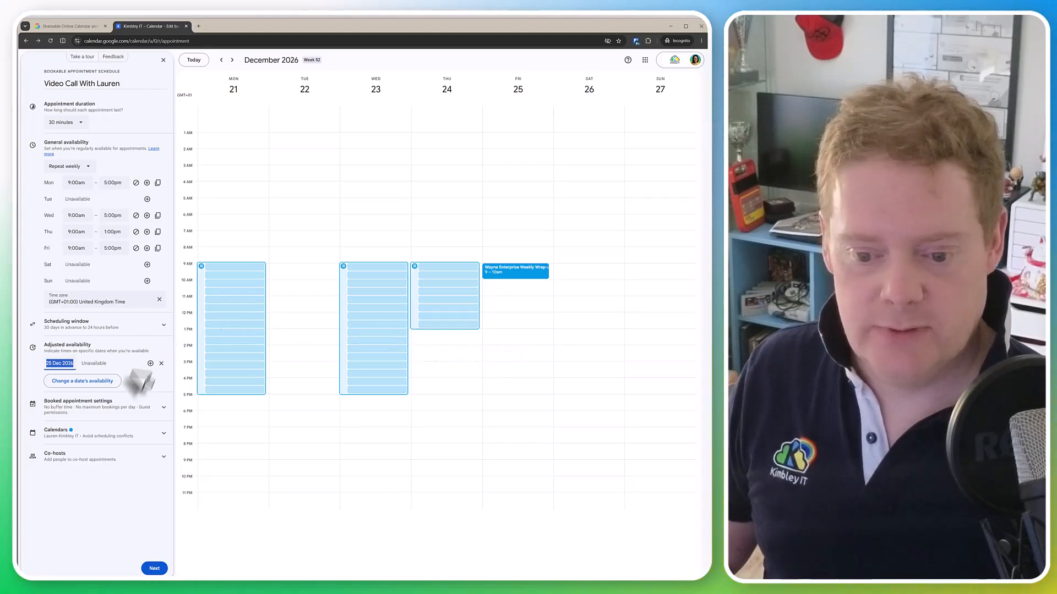
{"action": "left_click", "coordinate": [126, 482]}
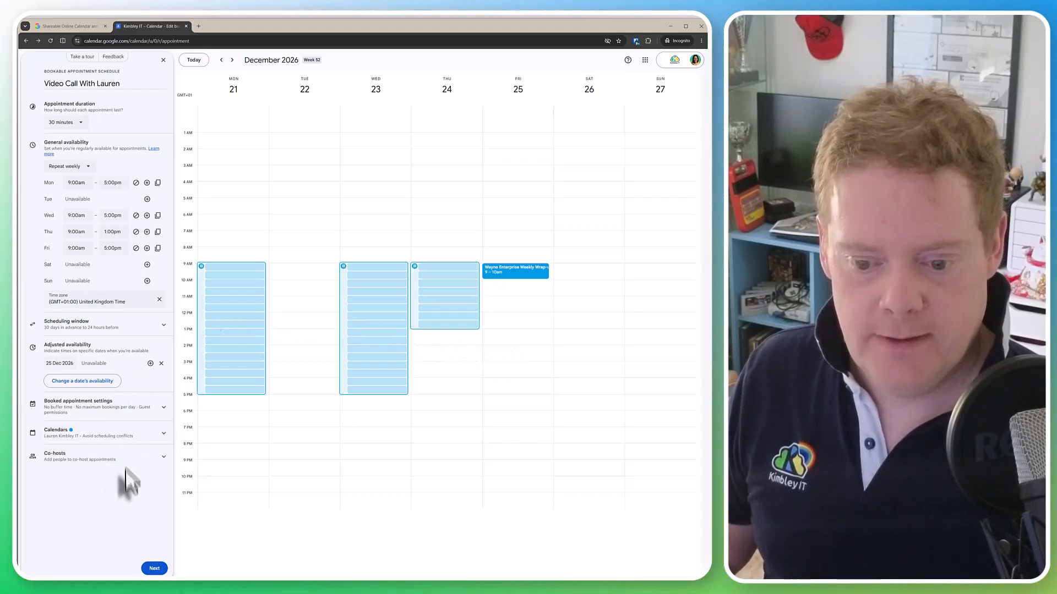
In the booked appointment settings, enable a 30-minute buffer time, a maximum of 4 bookings per day and guests inviting others
{"action": "left_click", "coordinate": [127, 410]}
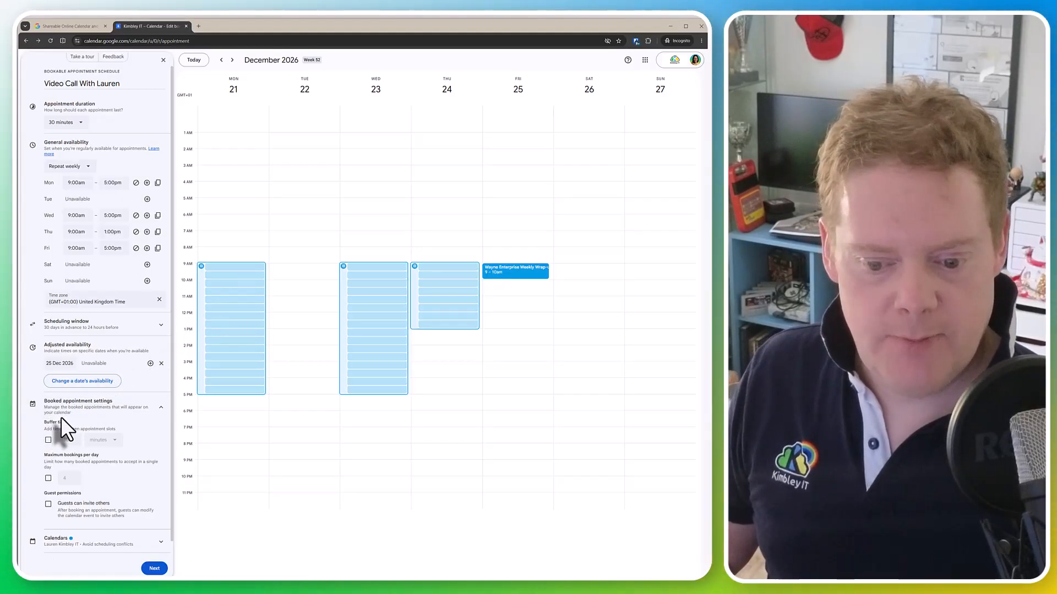
{"action": "scroll", "coordinate": [61, 417], "scroll_direction": "down", "scroll_amount": 1}
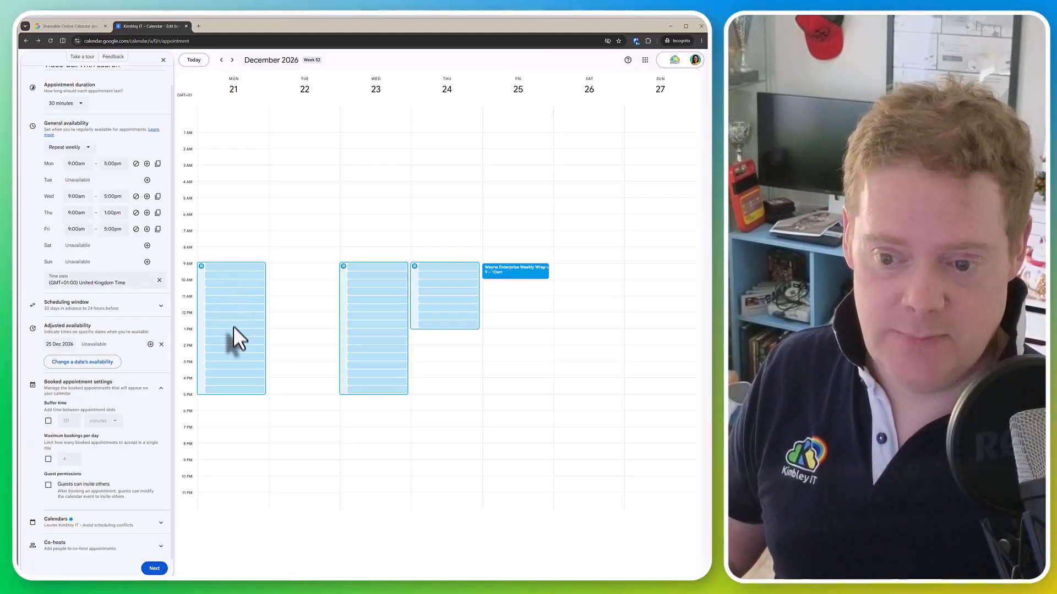
{"action": "left_click", "coordinate": [48, 421]}
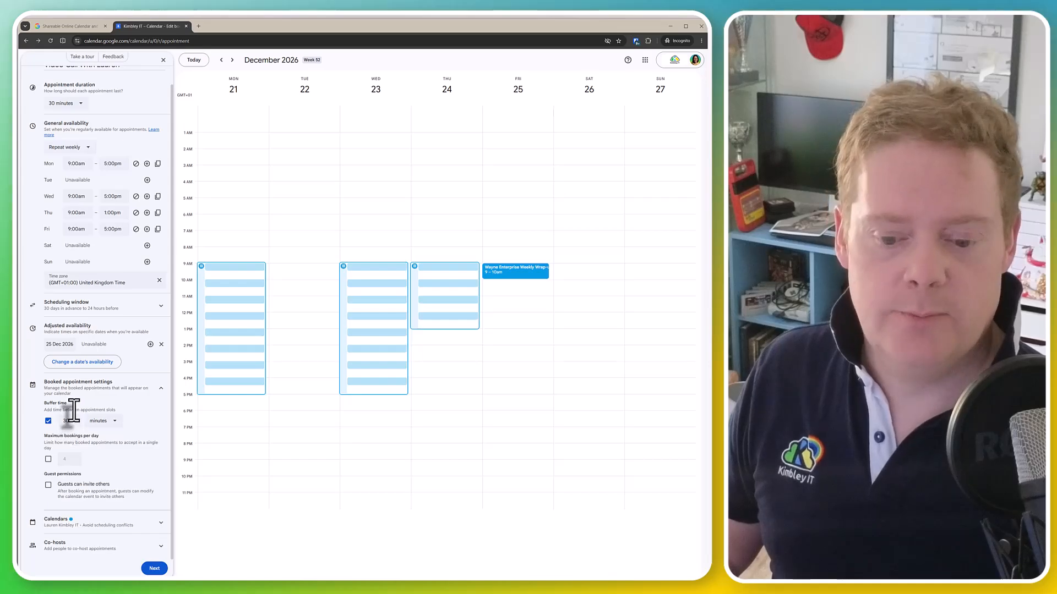
{"action": "left_click", "coordinate": [49, 460]}
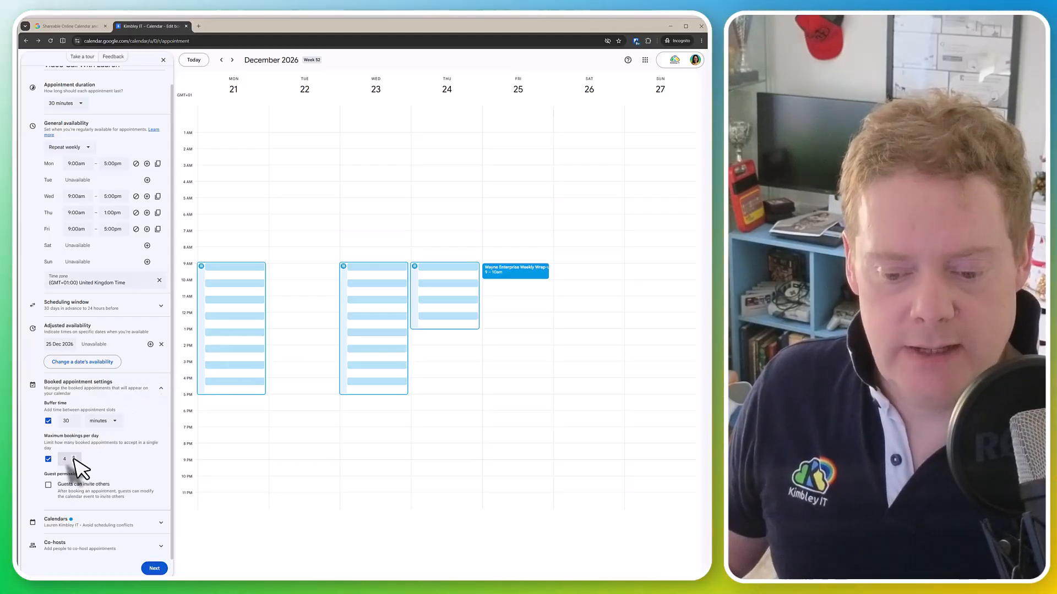
{"action": "left_click", "coordinate": [48, 485]}
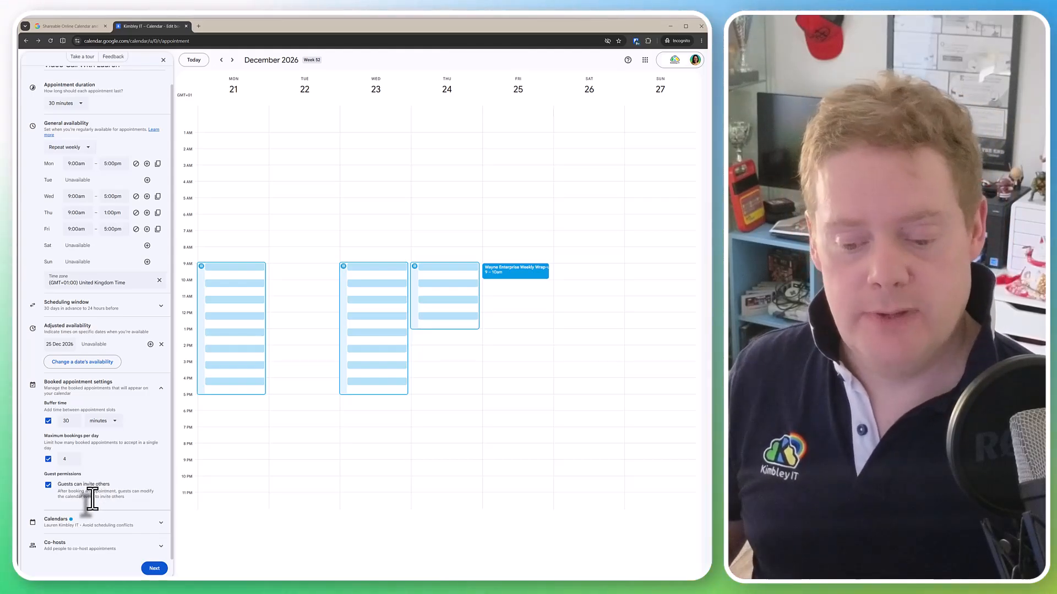
{"action": "left_click", "coordinate": [160, 389]}
Expand the schedule's calendar availability settings and return to the current week to examine how Friday's existing event affects bookable slots
{"action": "left_click", "coordinate": [164, 440]}
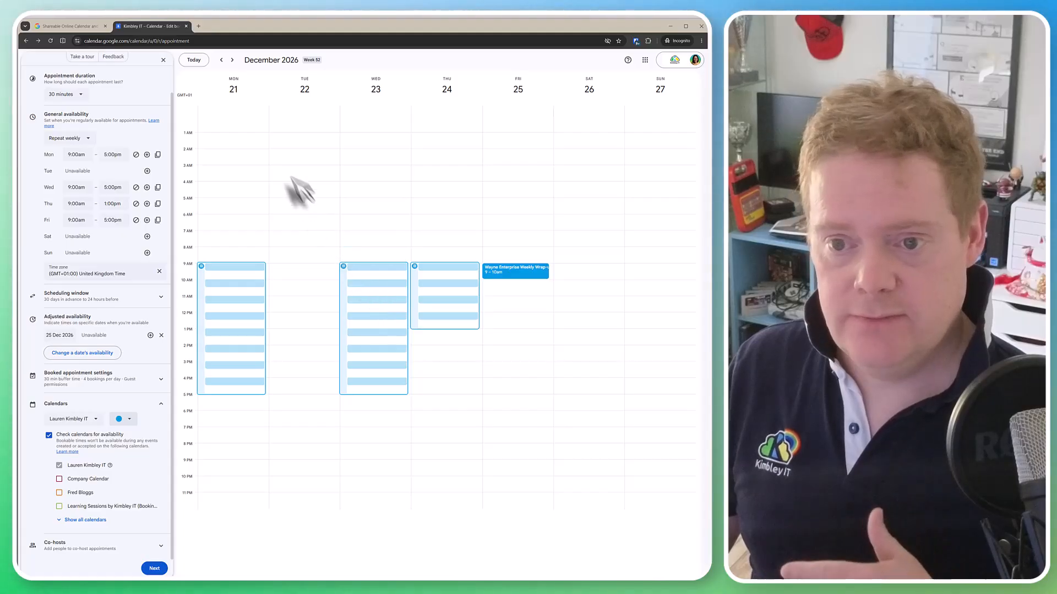
{"action": "left_click", "coordinate": [201, 64]}
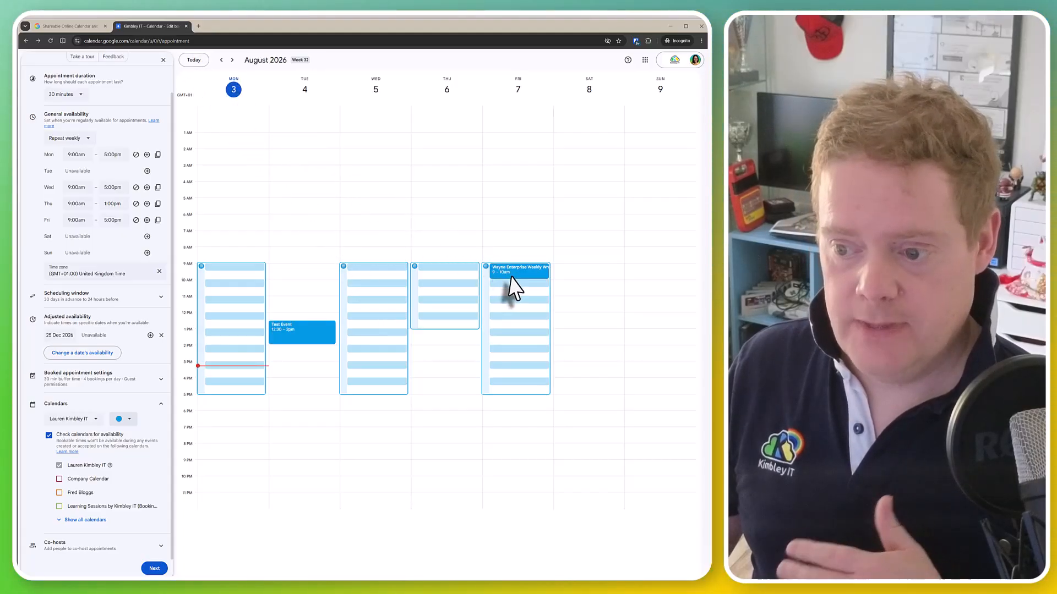
{"action": "mouse_move", "coordinate": [508, 274]}
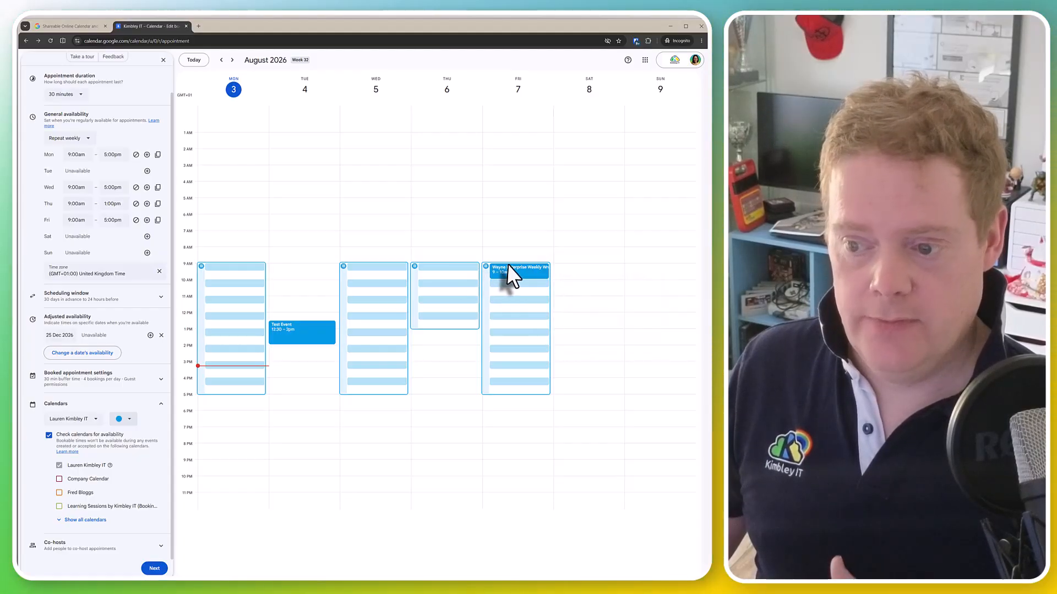
Include the Company Calendar in the availability check, look at the co-host option, and continue to the booking page settings
{"action": "left_click", "coordinate": [60, 479]}
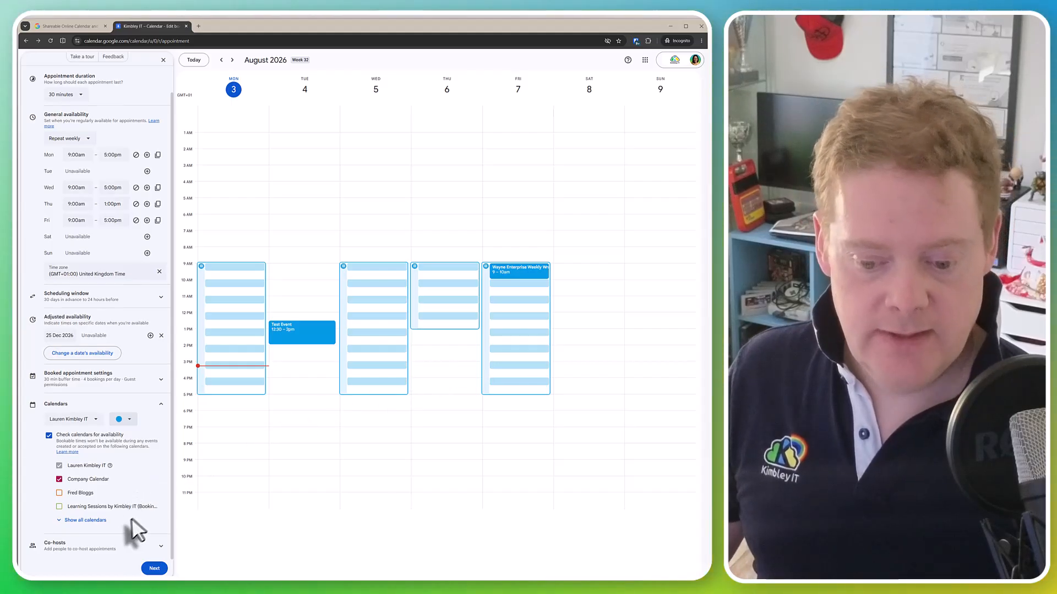
{"action": "left_click", "coordinate": [148, 407]}
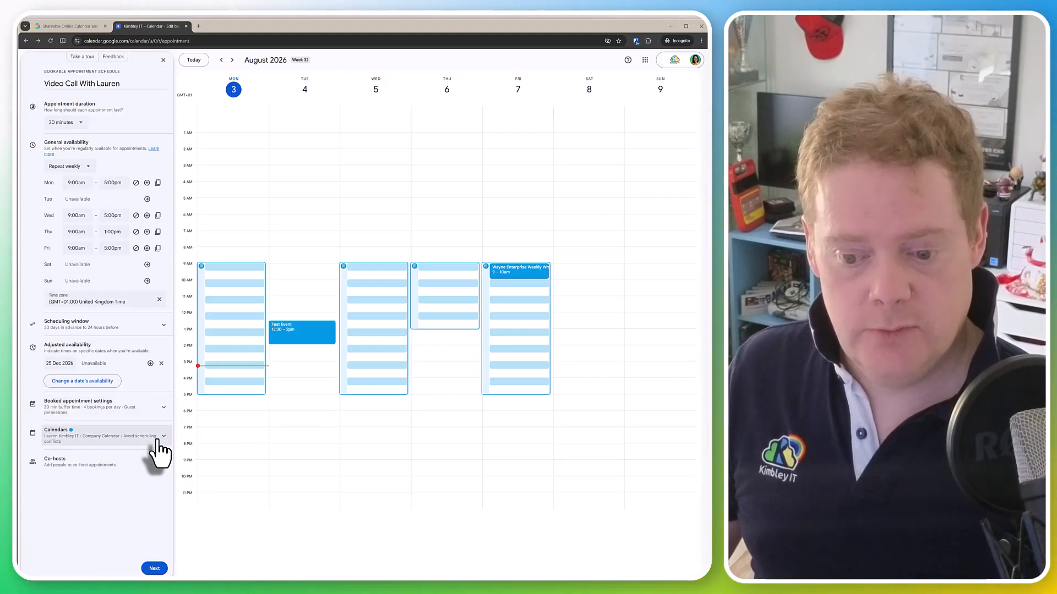
{"action": "left_click", "coordinate": [163, 470]}
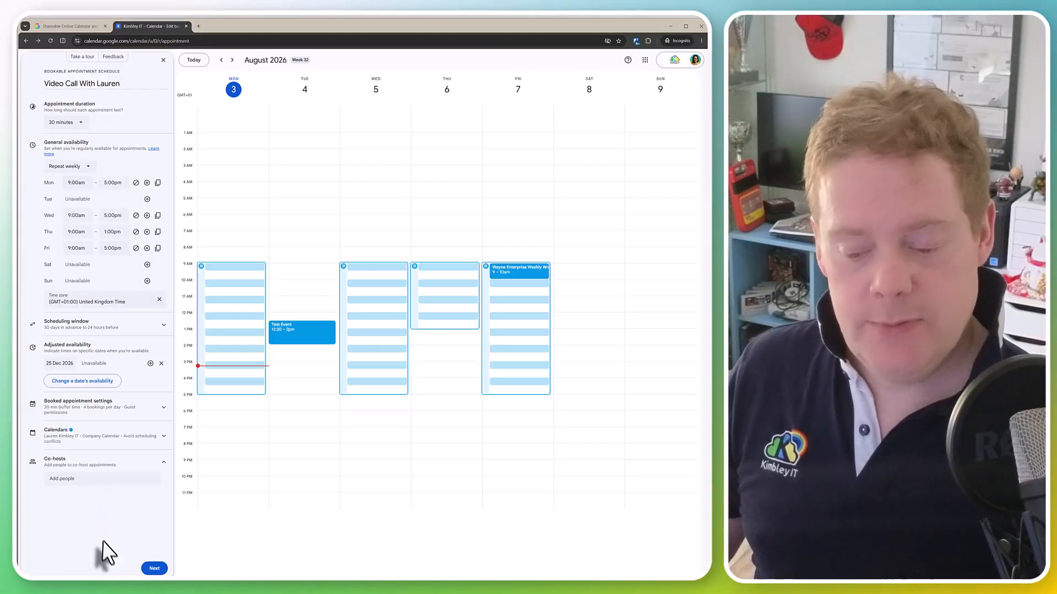
{"action": "left_click", "coordinate": [158, 569]}
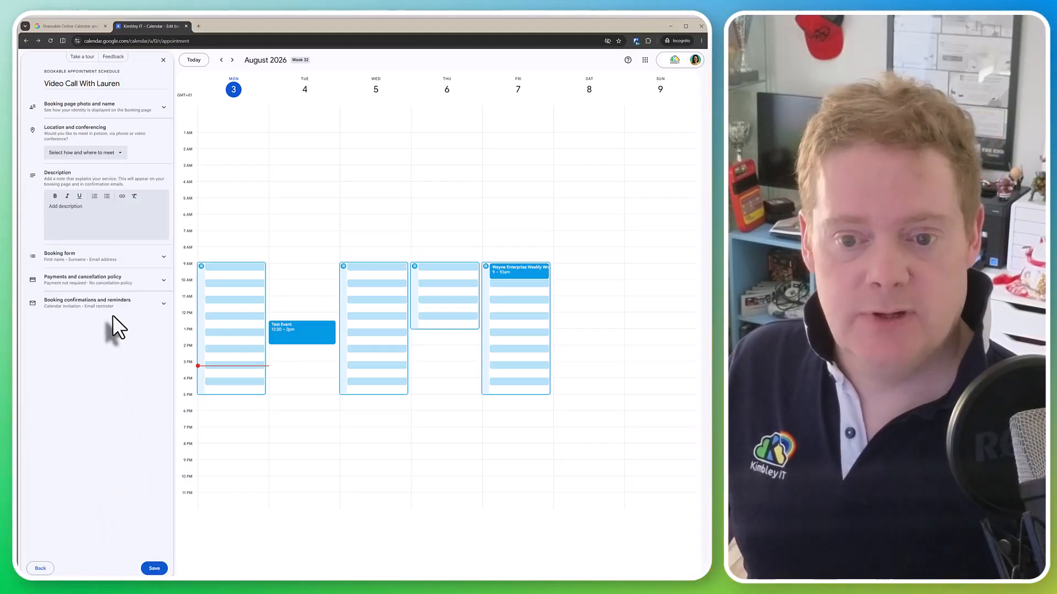
Review the booking page photo and name, and set the appointment location to Google Meet video conferencing
{"action": "left_click", "coordinate": [108, 110]}
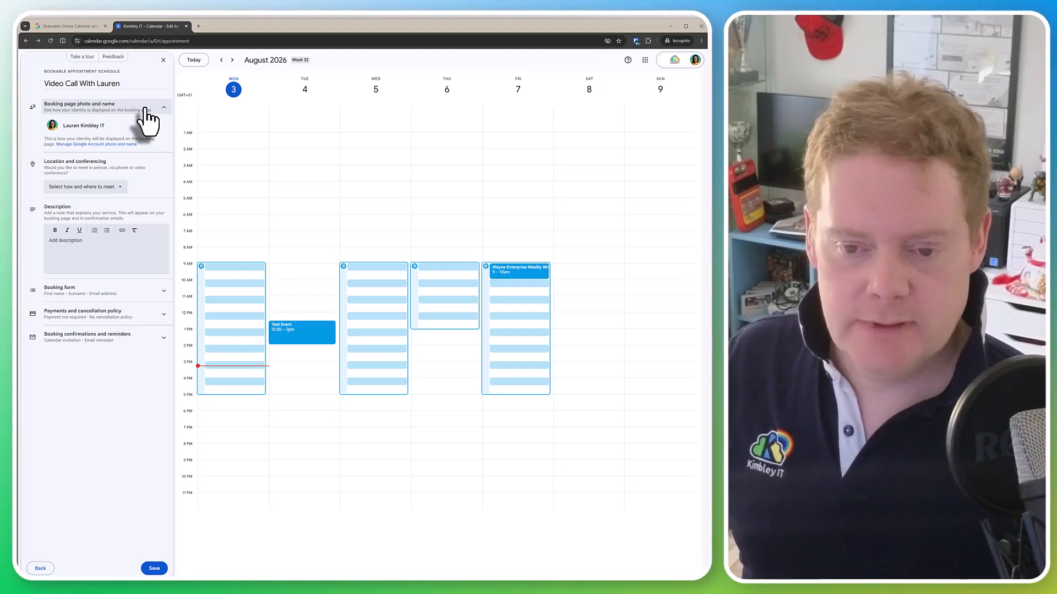
{"action": "left_click", "coordinate": [146, 110]}
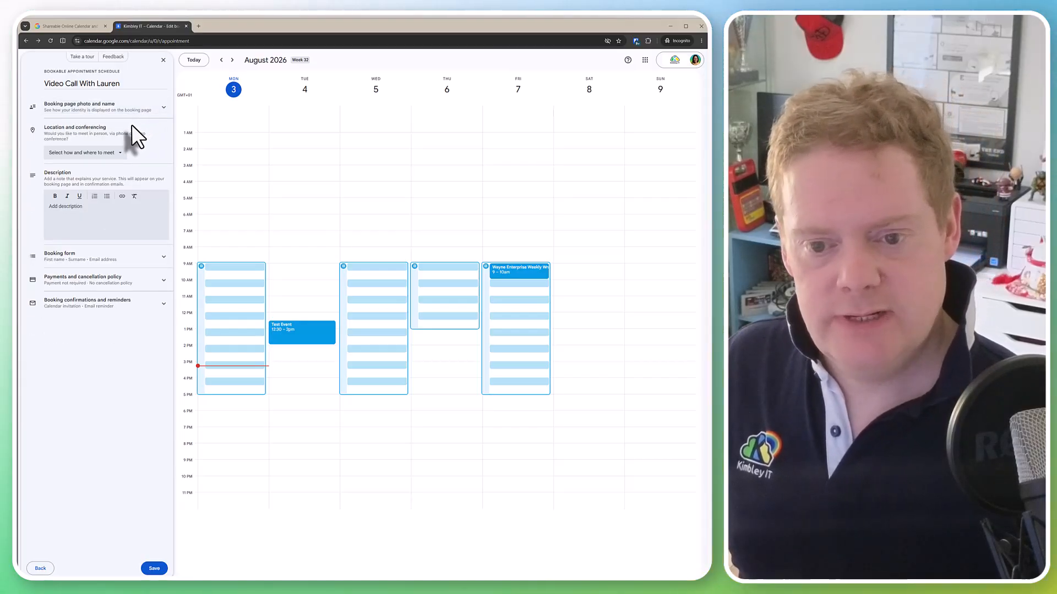
{"action": "left_click", "coordinate": [121, 155]}
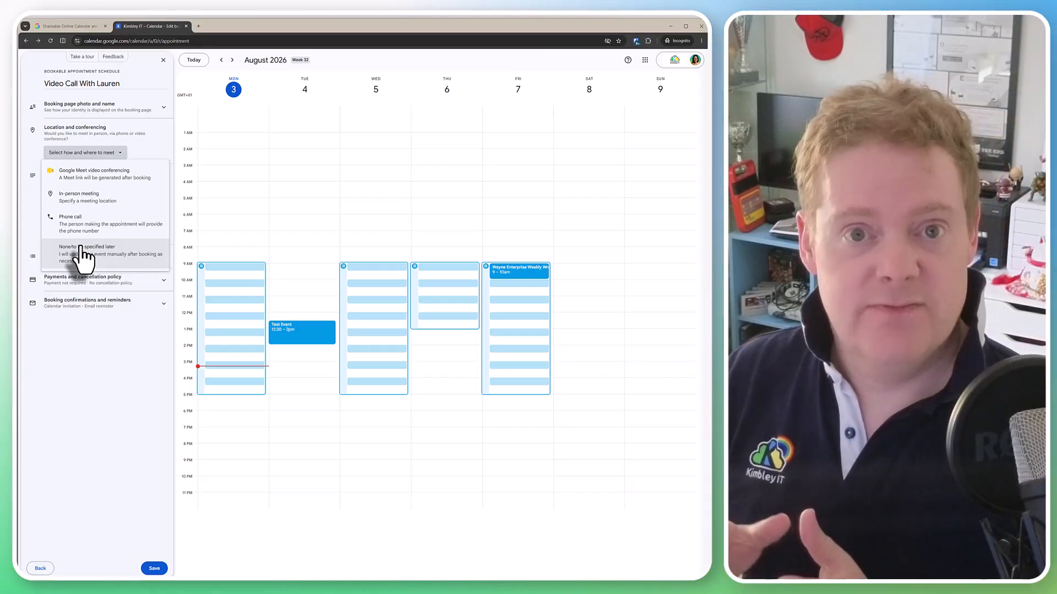
{"action": "left_click", "coordinate": [91, 176]}
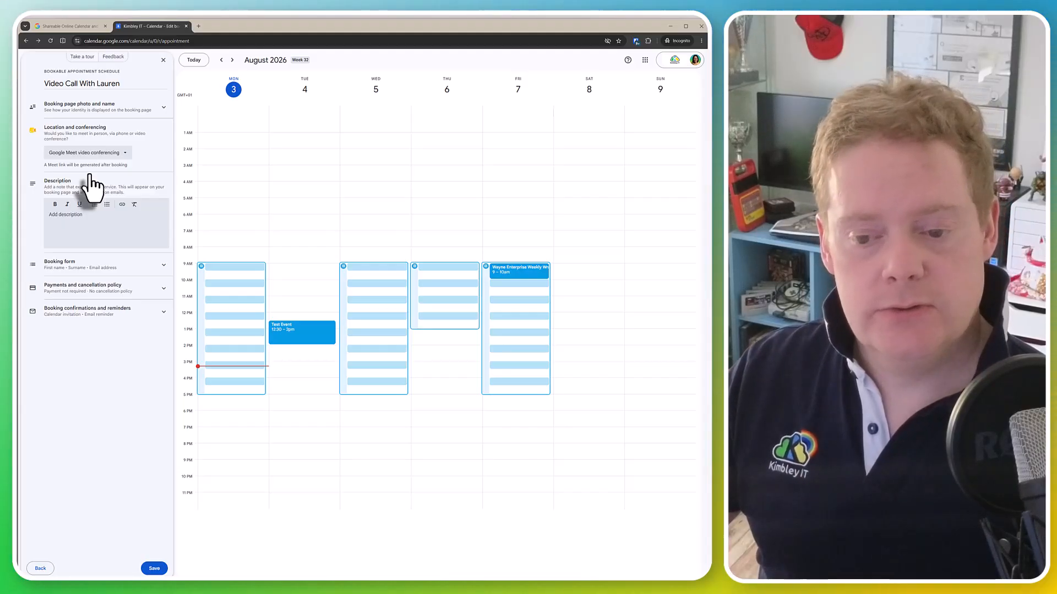
{"action": "left_click", "coordinate": [87, 223]}
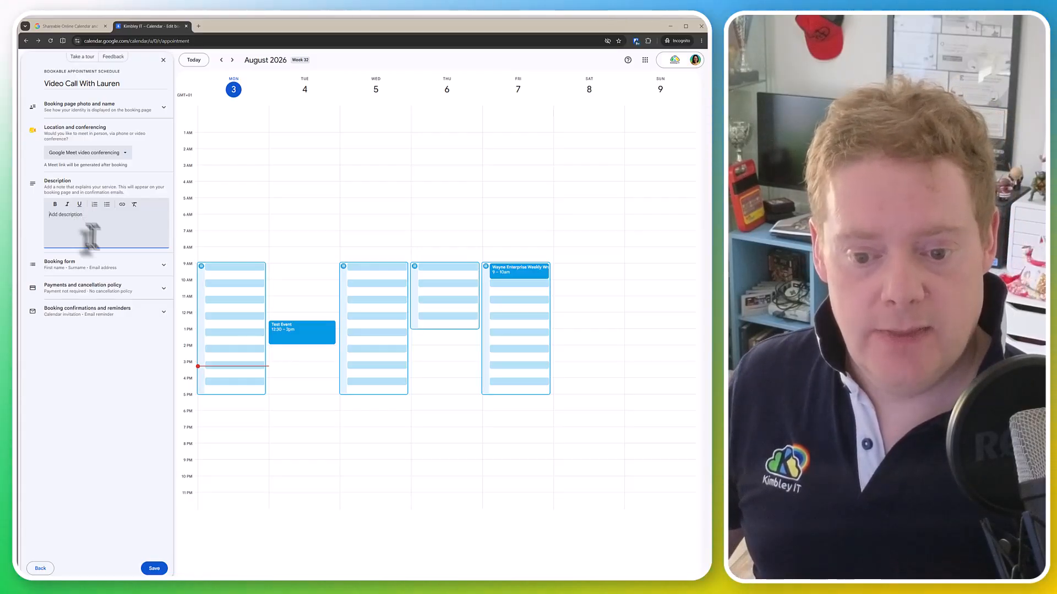
Examine the booking form's options for adding a phone number or custom item, and close them without adding anything
{"action": "left_click", "coordinate": [117, 270]}
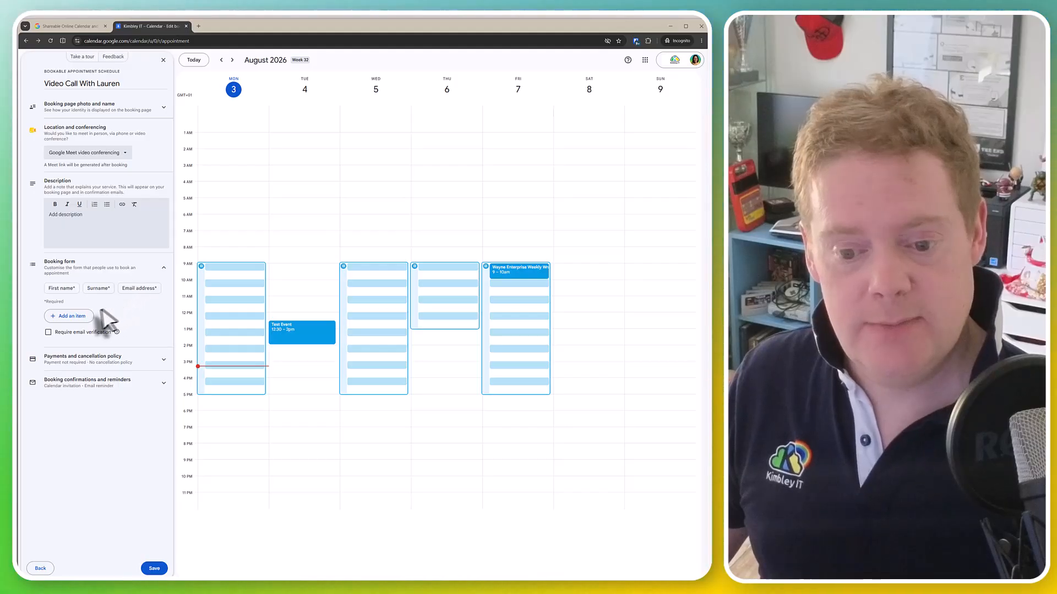
{"action": "left_click", "coordinate": [83, 318]}
{"action": "left_click", "coordinate": [352, 307]}
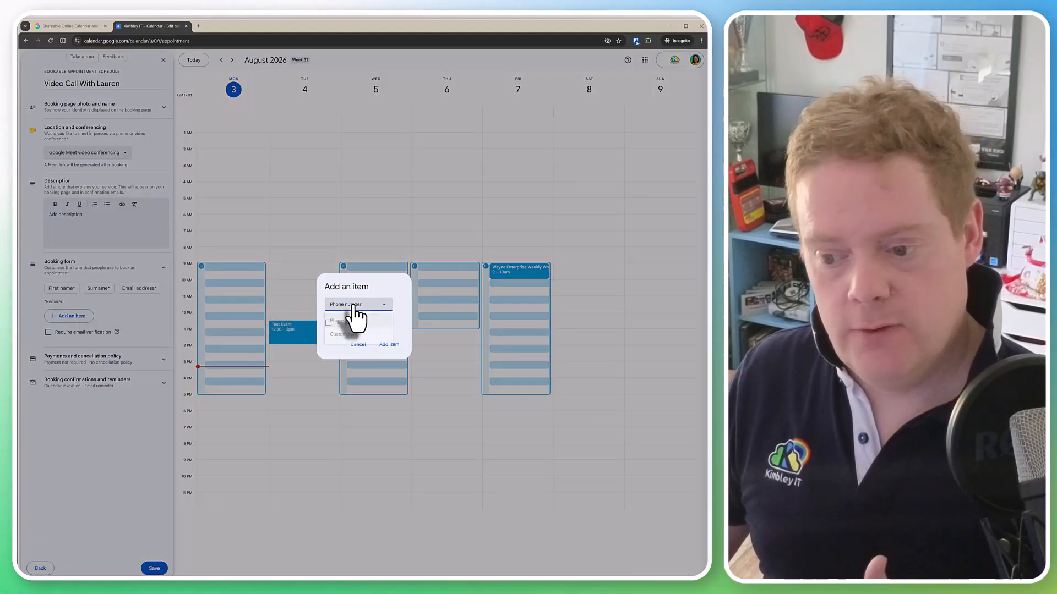
{"action": "left_click_drag", "start_coordinate": [353, 308], "coordinate": [354, 312]}
{"action": "left_click", "coordinate": [340, 334]}
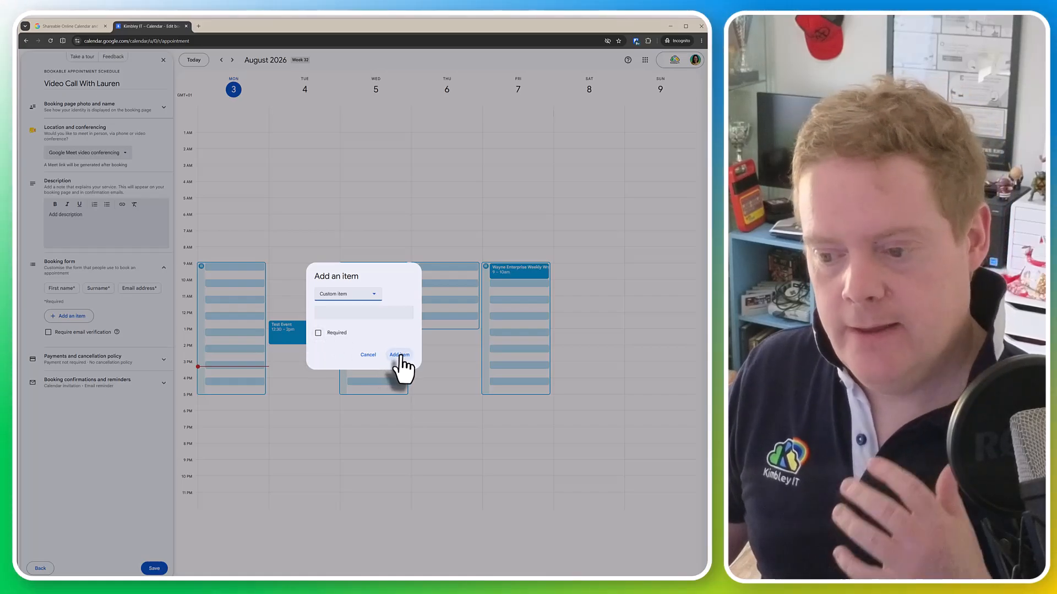
{"action": "left_click", "coordinate": [368, 356]}
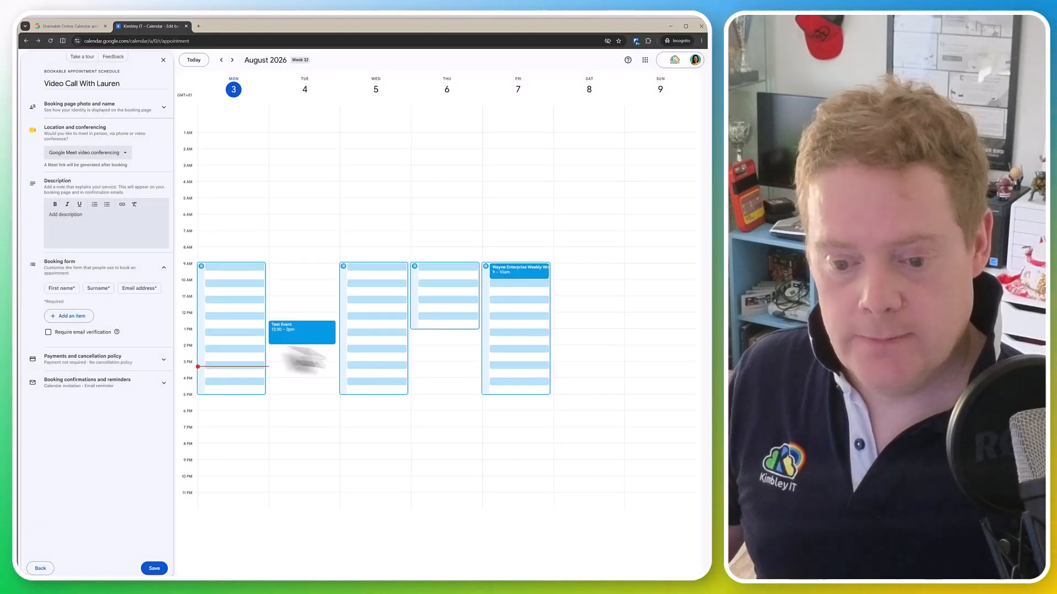
Review the payments and cancellation policy options and try in-person meeting as the appointment location
{"action": "left_click", "coordinate": [146, 363]}
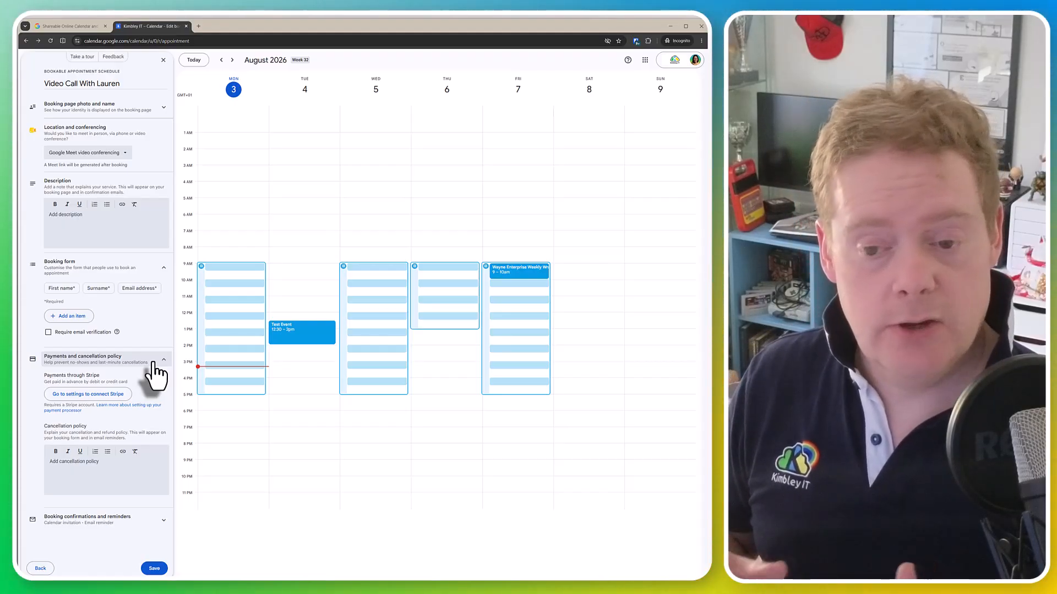
{"action": "left_click", "coordinate": [70, 153]}
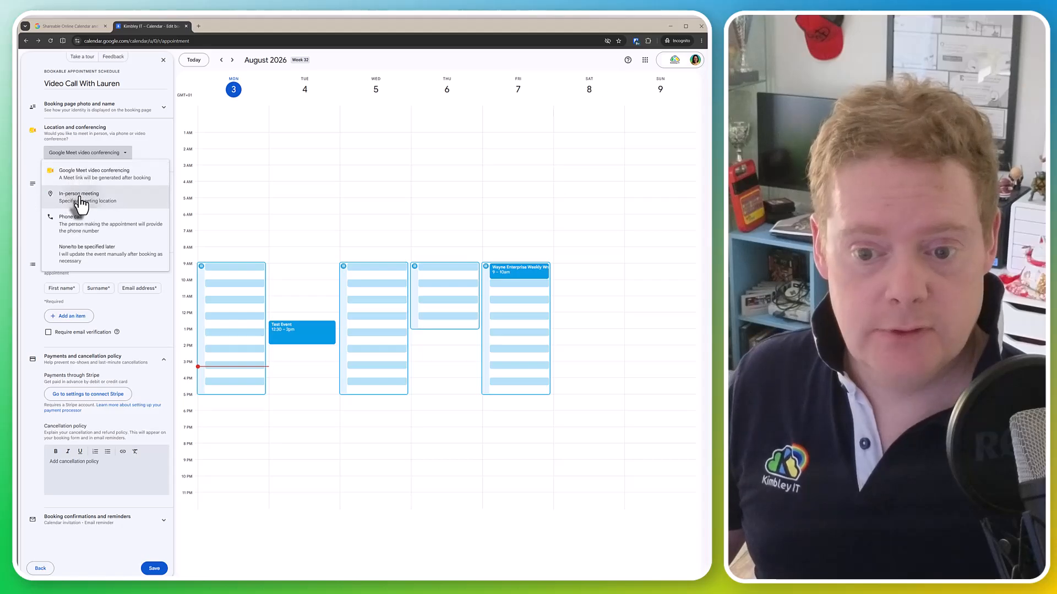
{"action": "left_click", "coordinate": [95, 195]}
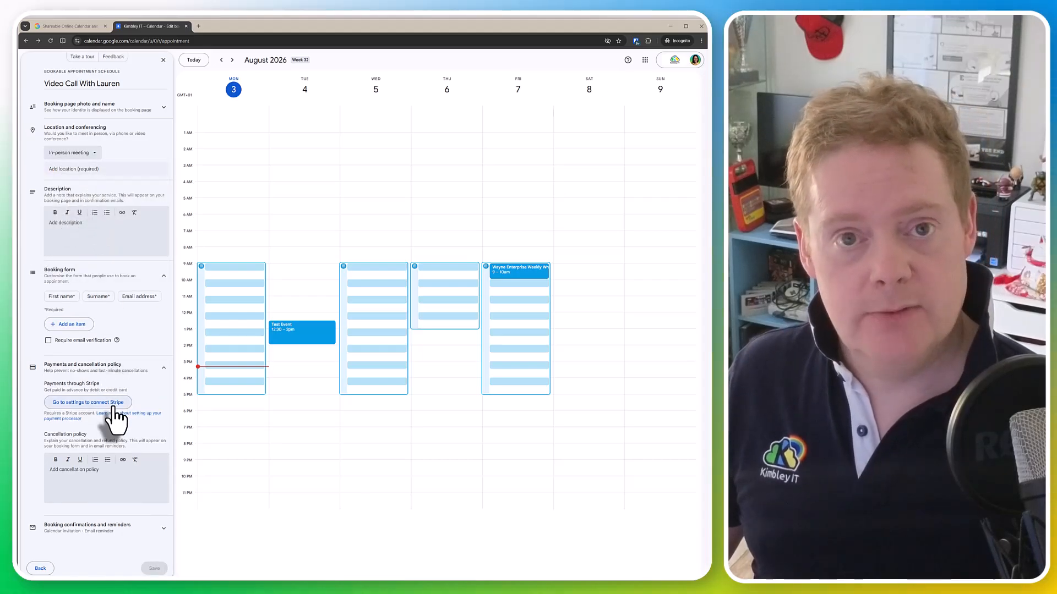
{"action": "left_click", "coordinate": [163, 368]}
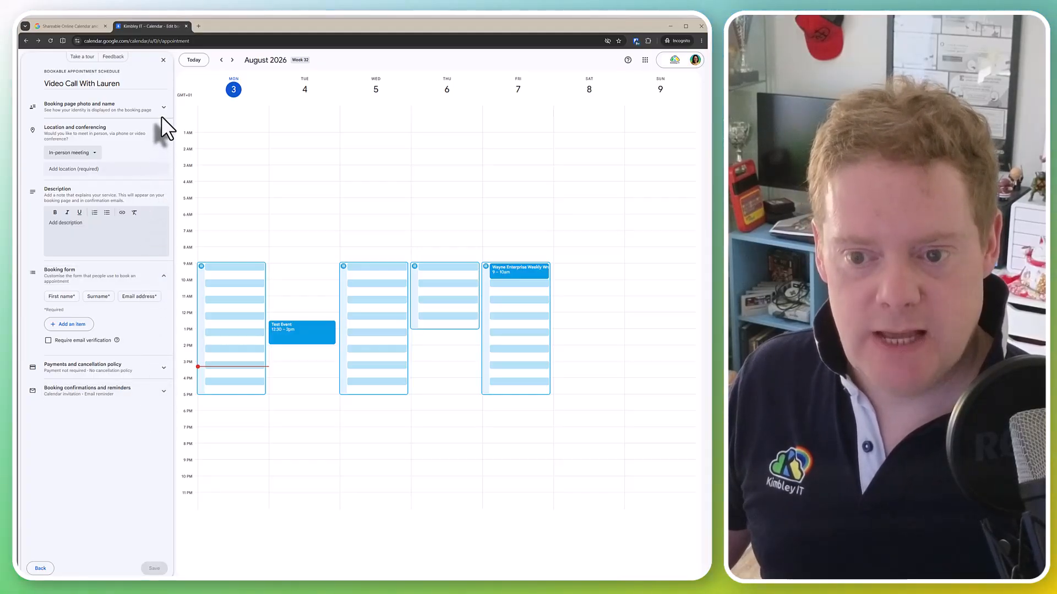
{"action": "left_click", "coordinate": [155, 282]}
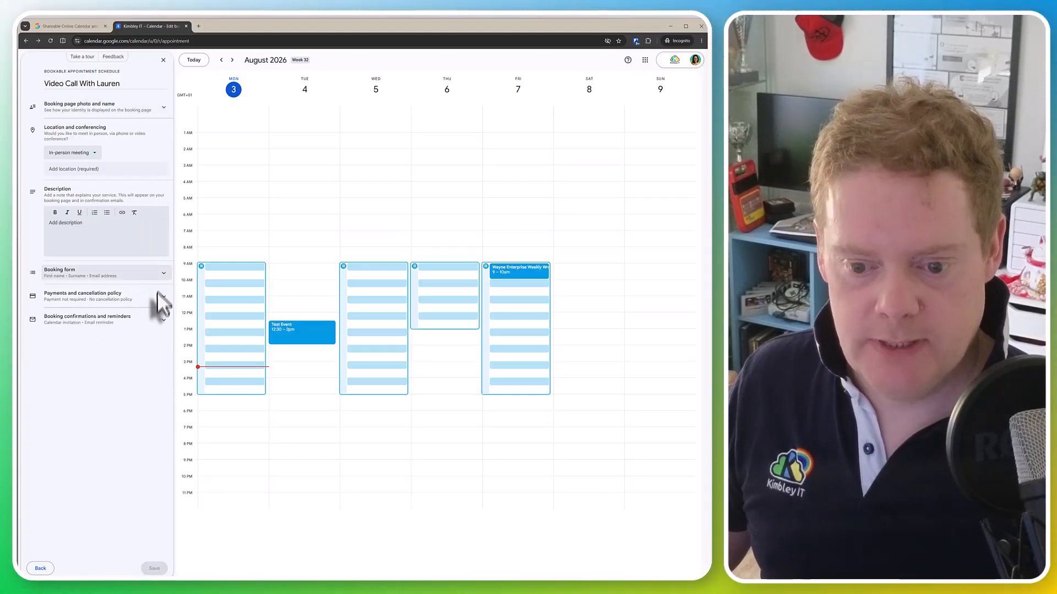
Review the email reminder timing options and save the appointment schedule with Google Meet video conferencing as its location
{"action": "left_click", "coordinate": [131, 330]}
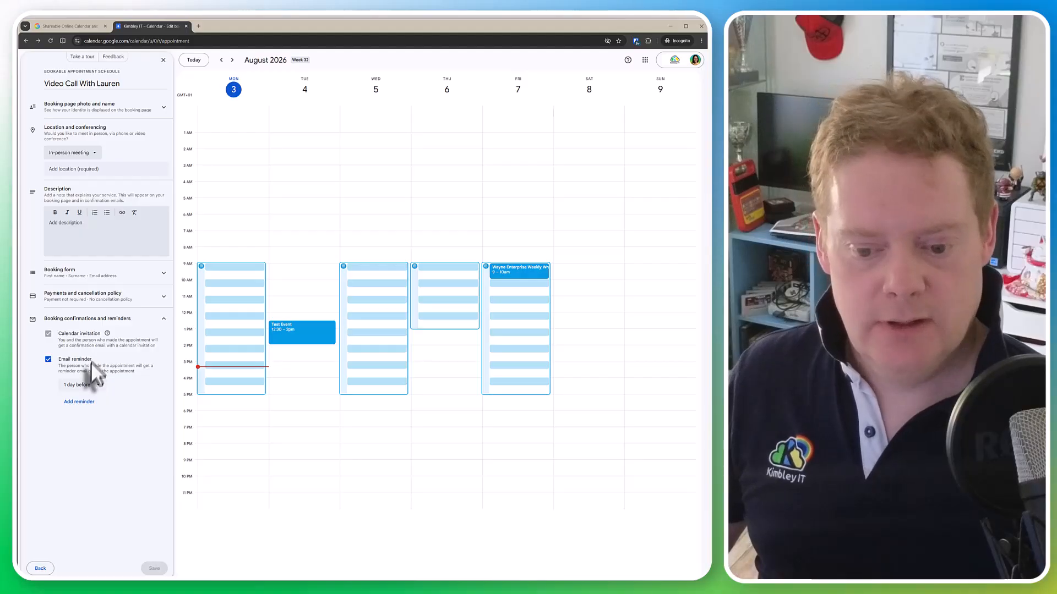
{"action": "left_click", "coordinate": [93, 386]}
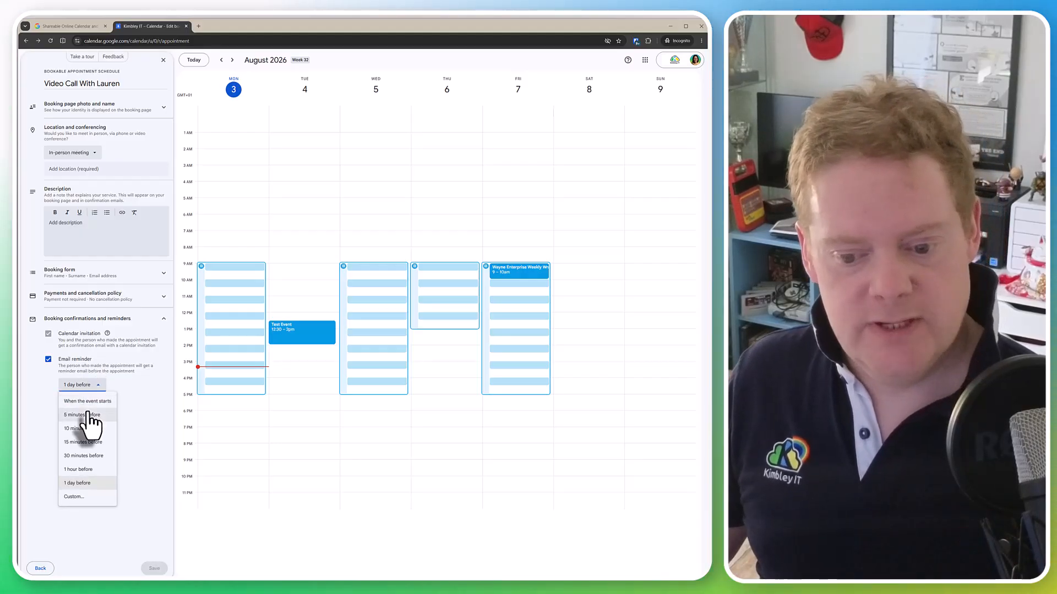
{"action": "left_click", "coordinate": [125, 383]}
{"action": "left_click", "coordinate": [83, 401]}
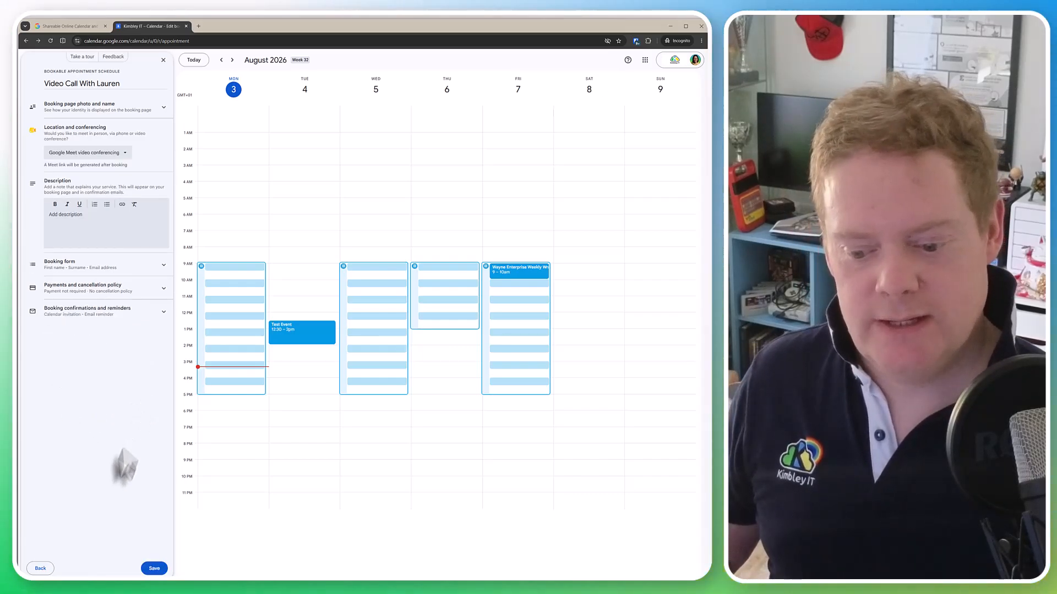
{"action": "left_click", "coordinate": [153, 569]}
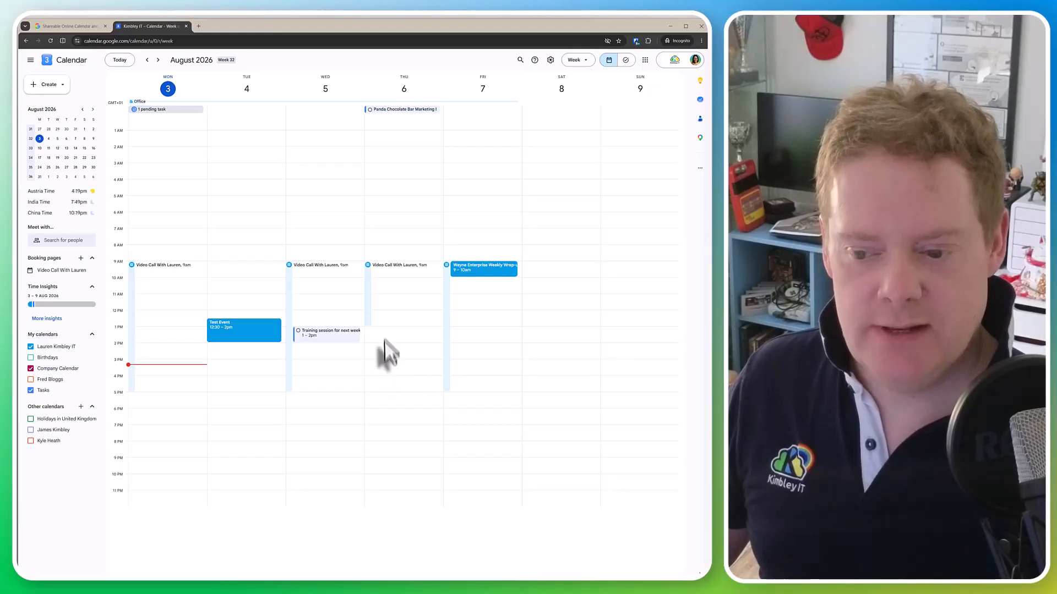
Copy the booking page link from Thursday's video call appointment schedule and open it in a new browser tab
{"action": "left_click", "coordinate": [368, 287]}
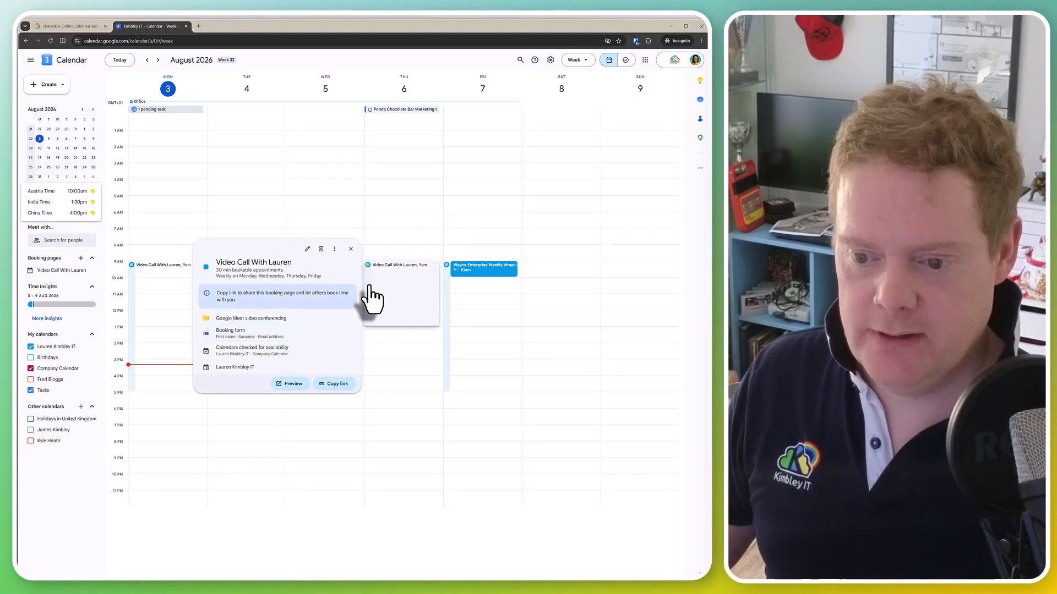
{"action": "left_click", "coordinate": [330, 384]}
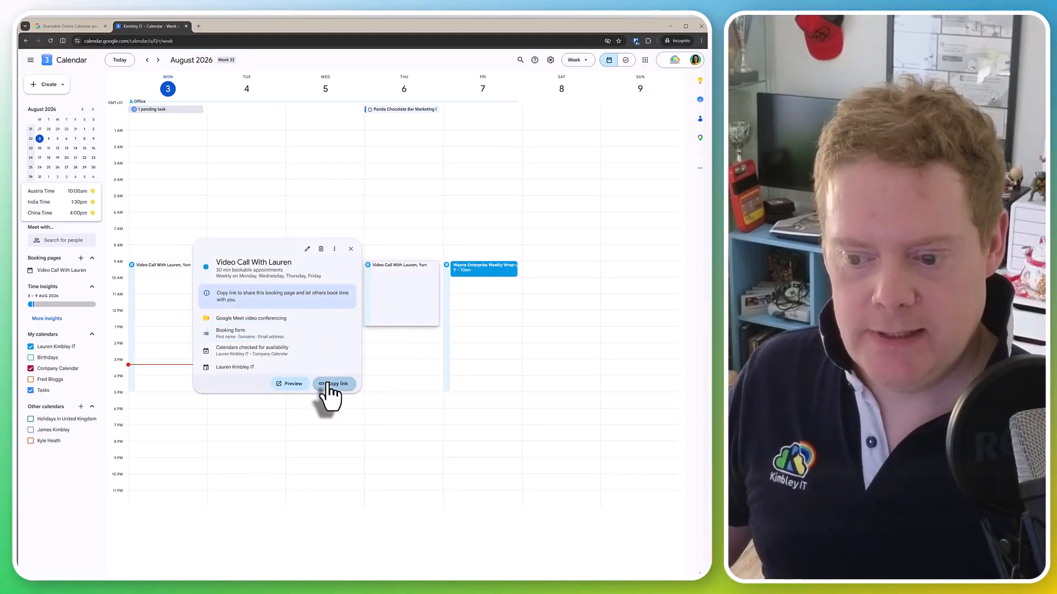
{"action": "left_click", "coordinate": [198, 26]}
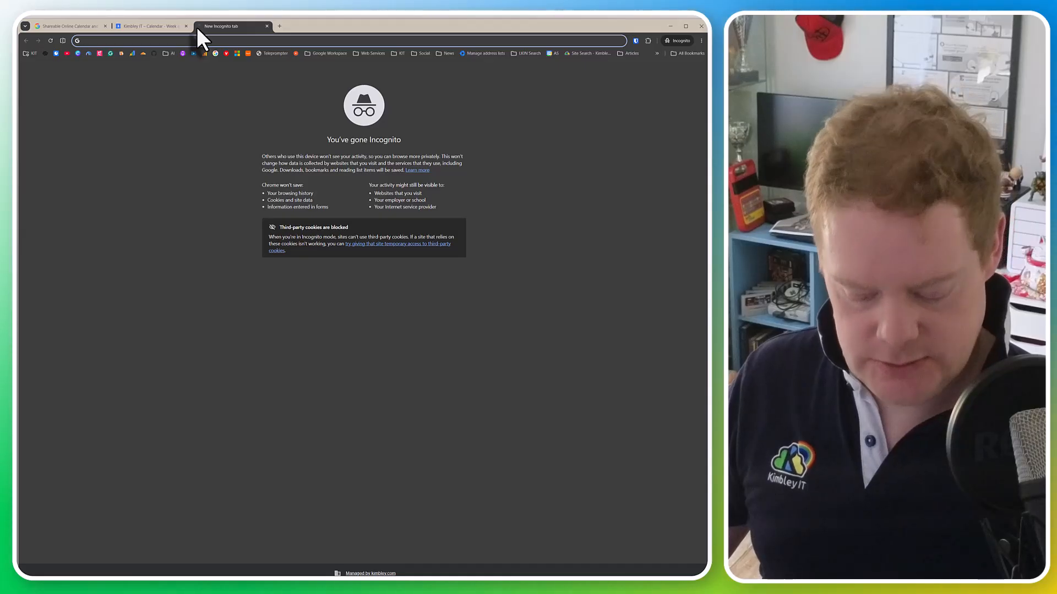
{"action": "key", "text": "ctrl+v"}
{"action": "key", "text": "Return"}
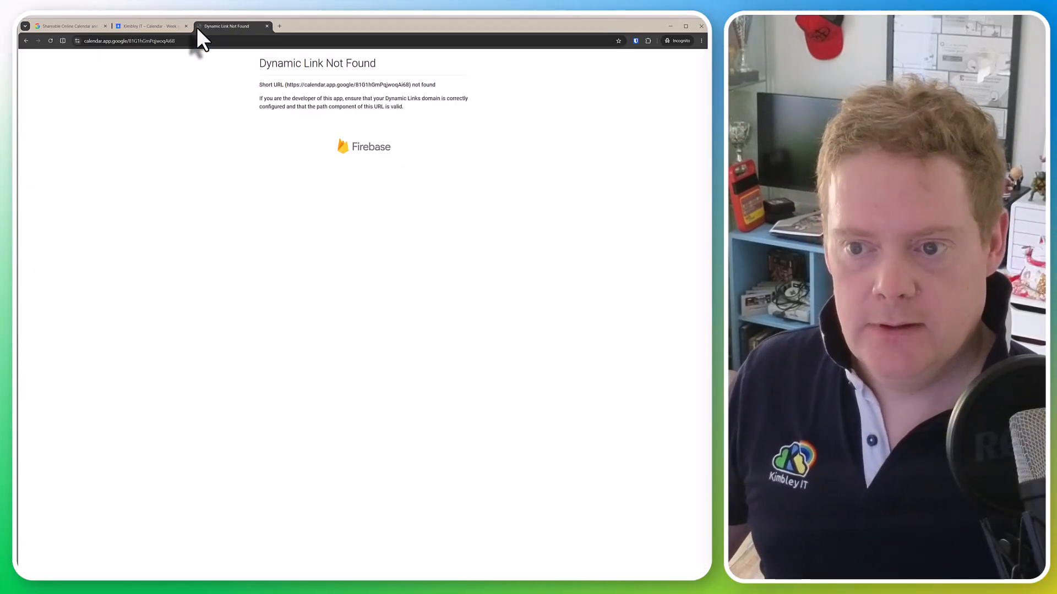
{"action": "left_click", "coordinate": [268, 26]}
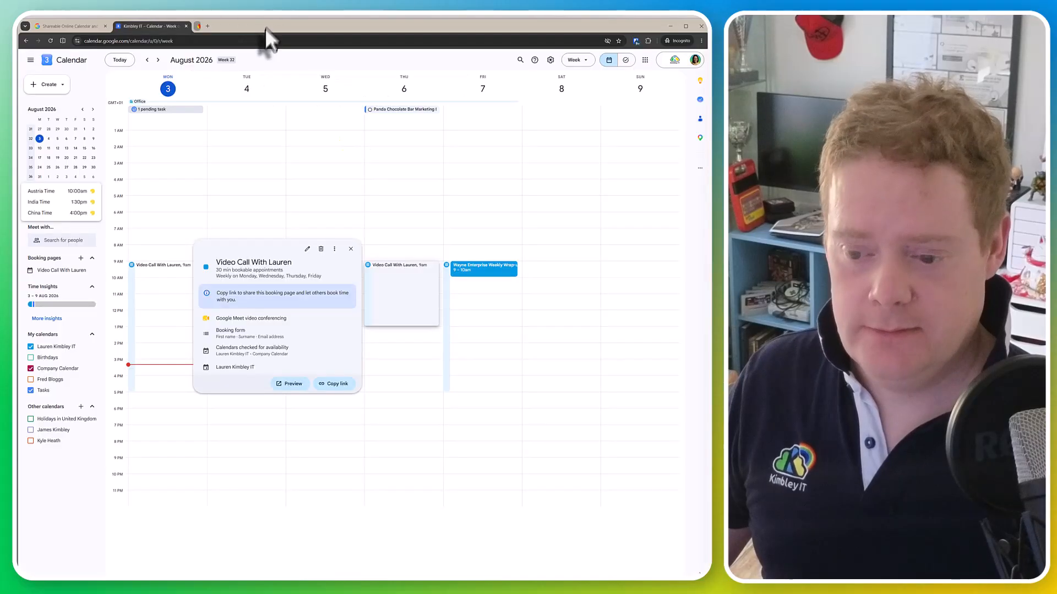
{"action": "left_click", "coordinate": [335, 385]}
{"action": "left_click", "coordinate": [199, 25]}
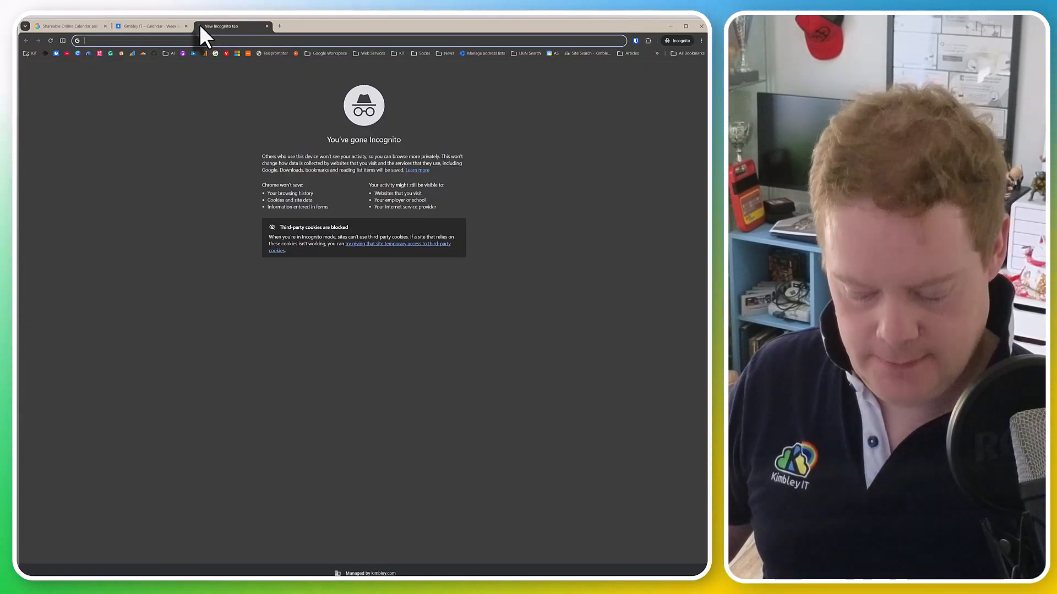
{"action": "key", "text": "ctrl+v"}
{"action": "key", "text": "Return"}
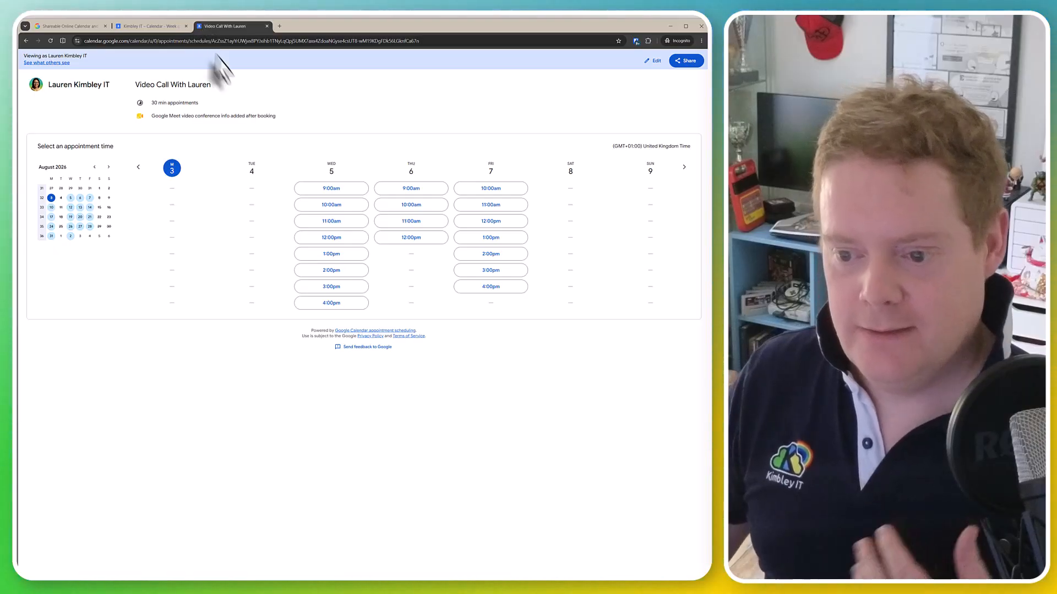
Look at the booking form for the 11:00am slot on Wednesday 5 August and cancel without booking
{"action": "left_click", "coordinate": [319, 221]}
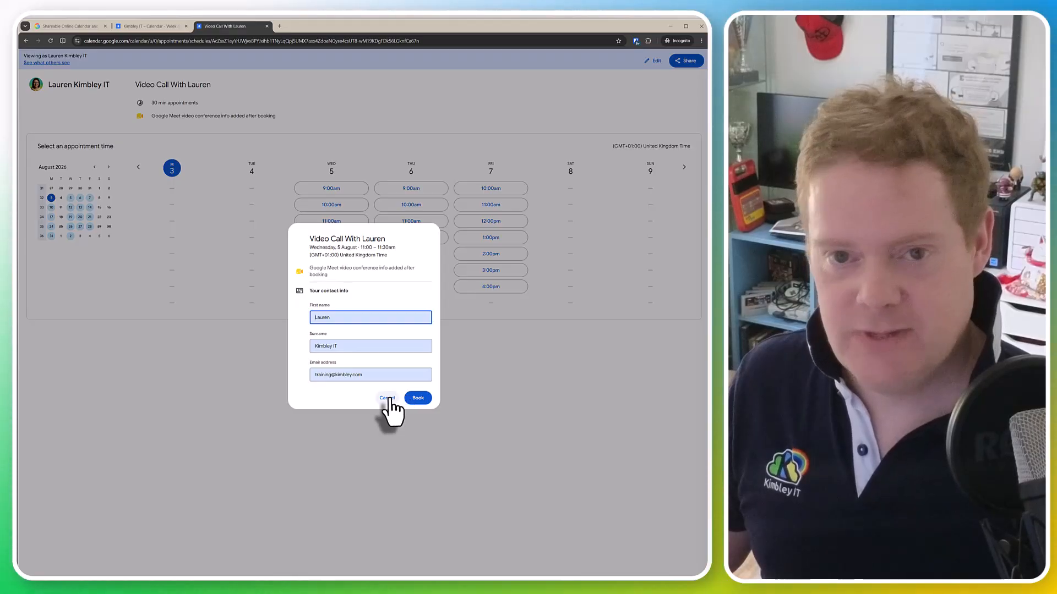
{"action": "left_click", "coordinate": [388, 398]}
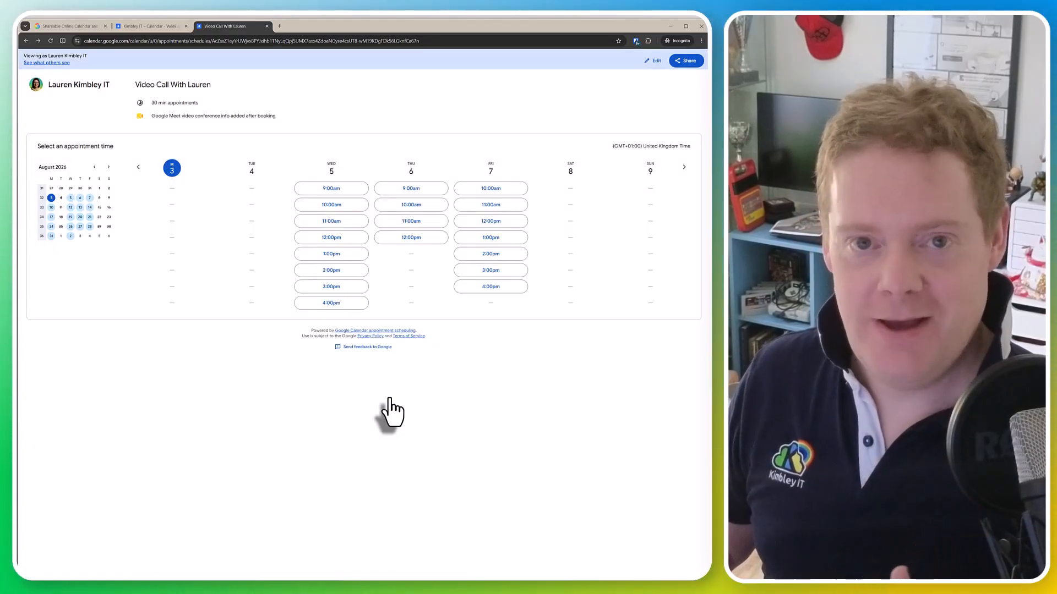